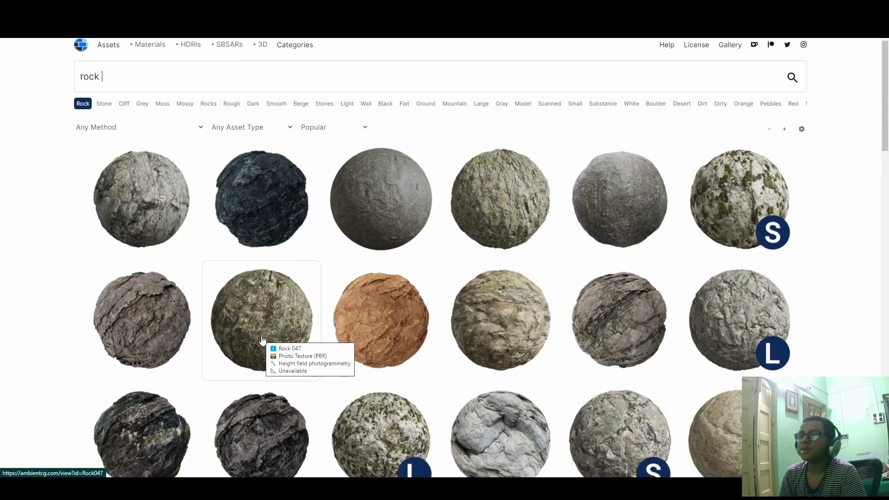
- Browse the rock materials on ambientCG and examine the Rock 006 texture page
{"action": "scroll", "coordinate": [582, 379], "scroll_direction": "down", "scroll_amount": 5}
{"action": "scroll", "coordinate": [463, 315], "scroll_direction": "down", "scroll_amount": 2}
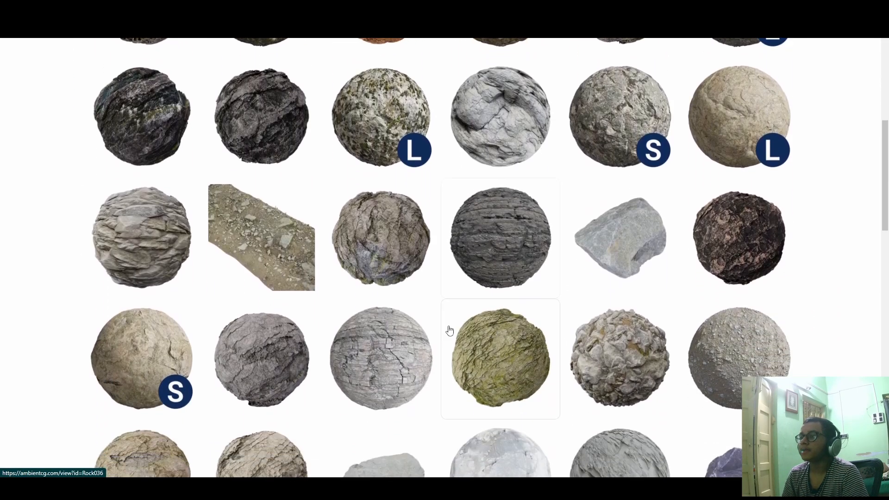
{"action": "scroll", "coordinate": [410, 275], "scroll_direction": "down", "scroll_amount": 1}
{"action": "scroll", "coordinate": [410, 274], "scroll_direction": "down", "scroll_amount": 10}
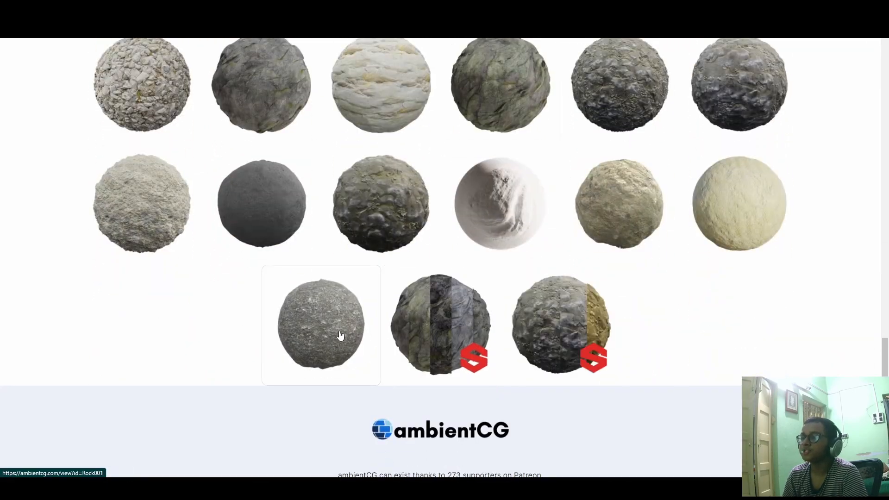
{"action": "mouse_move", "coordinate": [340, 335]}
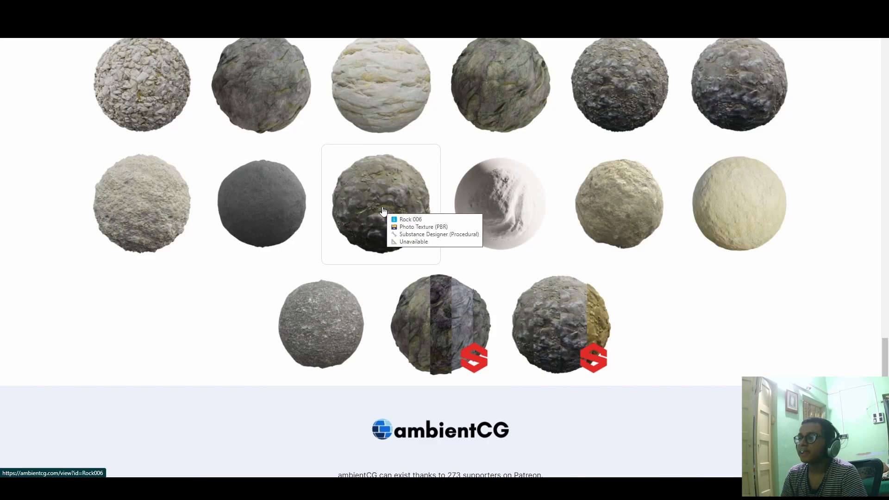
{"action": "left_click", "coordinate": [384, 211]}
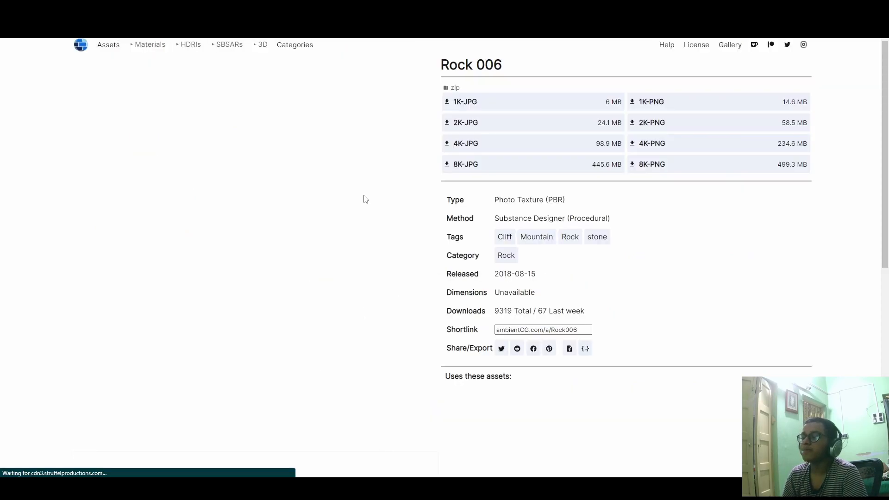
{"action": "scroll", "coordinate": [381, 204], "scroll_direction": "down", "scroll_amount": 1}
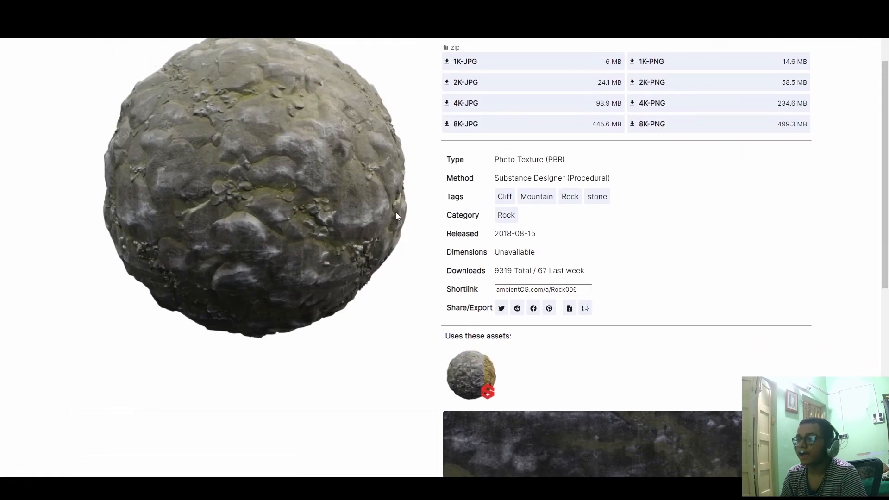
{"action": "scroll", "coordinate": [416, 222], "scroll_direction": "up", "scroll_amount": 1}
{"action": "scroll", "coordinate": [497, 290], "scroll_direction": "down", "scroll_amount": 3}
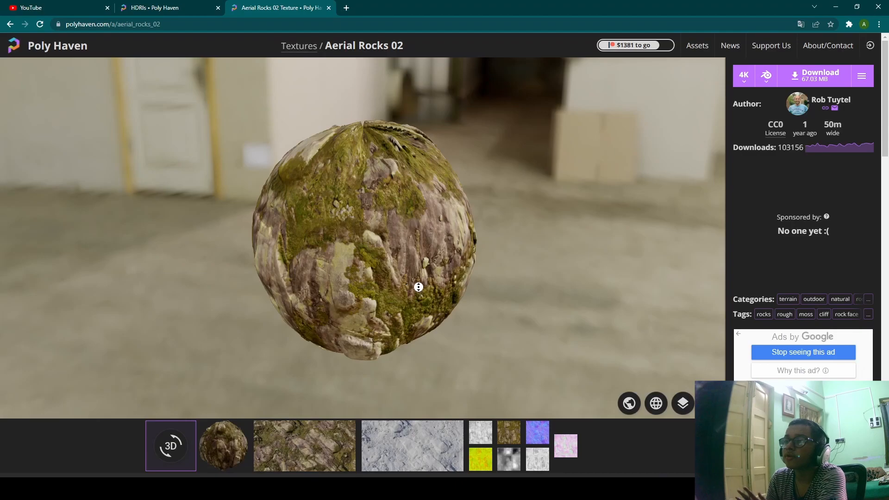
- Inspect the Aerial Rocks 02 texture sphere on Poly Haven from another side
{"action": "scroll", "coordinate": [418, 287], "scroll_direction": "up", "scroll_amount": 2}
{"action": "left_click_drag", "start_coordinate": [373, 277], "coordinate": [580, 270]}
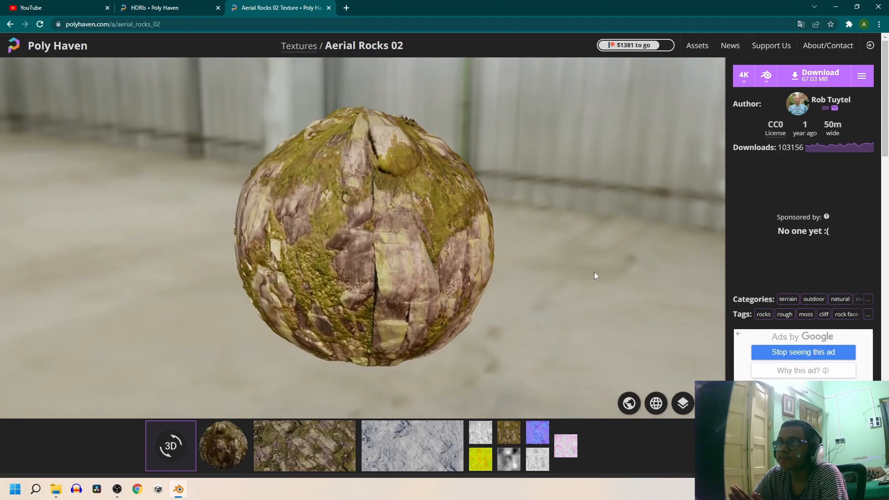
- Switch to Blender and connect the Principled BSDF to the Surface input of the terrain plane's Material Output
{"action": "key", "text": "alt+Tab"}
{"action": "left_click_drag", "start_coordinate": [184, 367], "coordinate": [136, 378]}
{"action": "middle_click_drag", "start_coordinate": [476, 215], "coordinate": [483, 185]}
{"action": "scroll", "coordinate": [496, 214], "scroll_direction": "up", "scroll_amount": 5}
{"action": "middle_click_drag", "start_coordinate": [390, 391], "coordinate": [286, 435]}
{"action": "middle_click_drag", "start_coordinate": [552, 401], "coordinate": [428, 364]}
{"action": "mouse_move", "coordinate": [303, 342]}
{"action": "left_mouse_down"}
{"action": "mouse_move", "coordinate": [590, 385]}
{"action": "mouse_move", "coordinate": [553, 391]}
{"action": "left_mouse_up"}
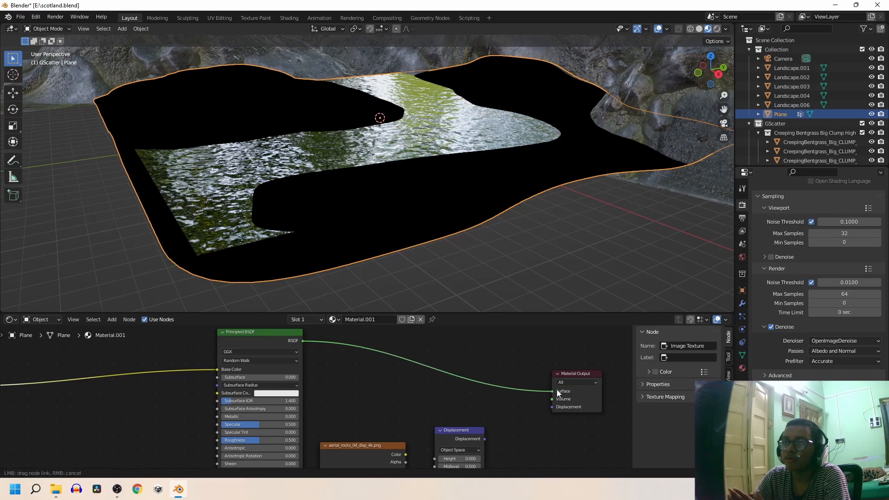
- Connect the Color of the aerial_rocks_04_rough_4k.jpg texture to the Roughness input of the terrain's Principled BSDF
{"action": "mouse_move", "coordinate": [377, 375]}
{"action": "middle_mouse_down"}
{"action": "mouse_move", "coordinate": [509, 380]}
{"action": "mouse_move", "coordinate": [561, 395]}
{"action": "middle_mouse_up"}
{"action": "scroll", "coordinate": [560, 395], "scroll_direction": "up", "scroll_amount": 1}
{"action": "scroll", "coordinate": [359, 412], "scroll_direction": "down", "scroll_amount": 3}
{"action": "middle_click_drag", "start_coordinate": [260, 394], "coordinate": [239, 334]}
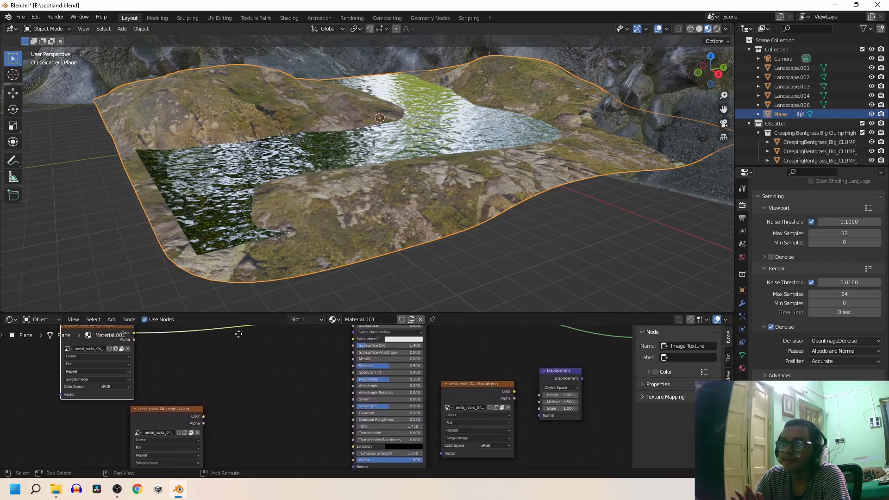
{"action": "left_click_drag", "start_coordinate": [175, 419], "coordinate": [361, 381]}
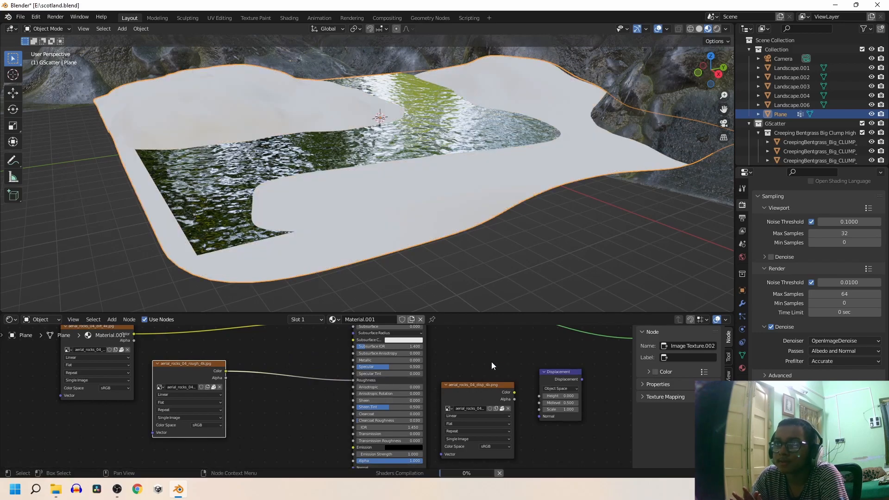
- Connect the aerial_rocks_04_disp_4k.png Color to the Displacement node's Height, and that node to the Material Output's Displacement
{"action": "middle_click_drag", "start_coordinate": [492, 366], "coordinate": [345, 384]}
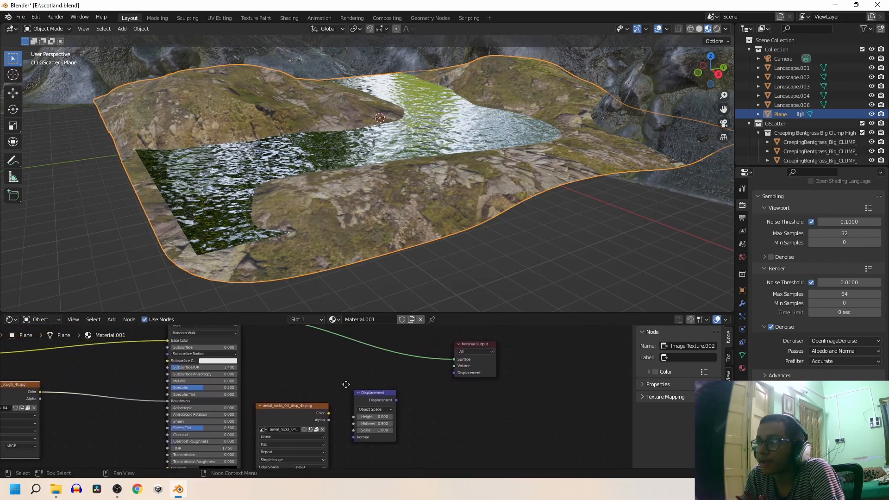
{"action": "left_click_drag", "start_coordinate": [396, 407], "coordinate": [429, 393]}
{"action": "left_click_drag", "start_coordinate": [329, 413], "coordinate": [451, 402]}
{"action": "left_click_drag", "start_coordinate": [388, 405], "coordinate": [457, 373]}
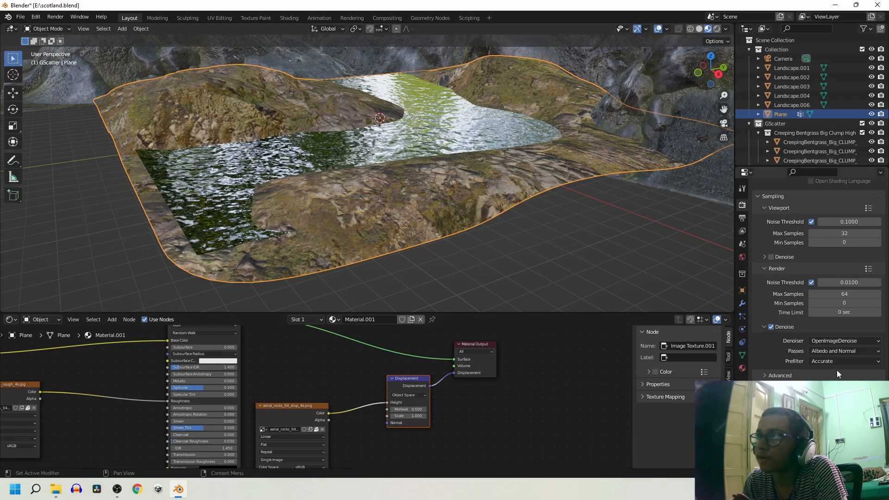
- Set the surface displacement method of the terrain plane's material to Displacement and Bump
{"action": "scroll", "coordinate": [837, 370], "scroll_direction": "down", "scroll_amount": 3}
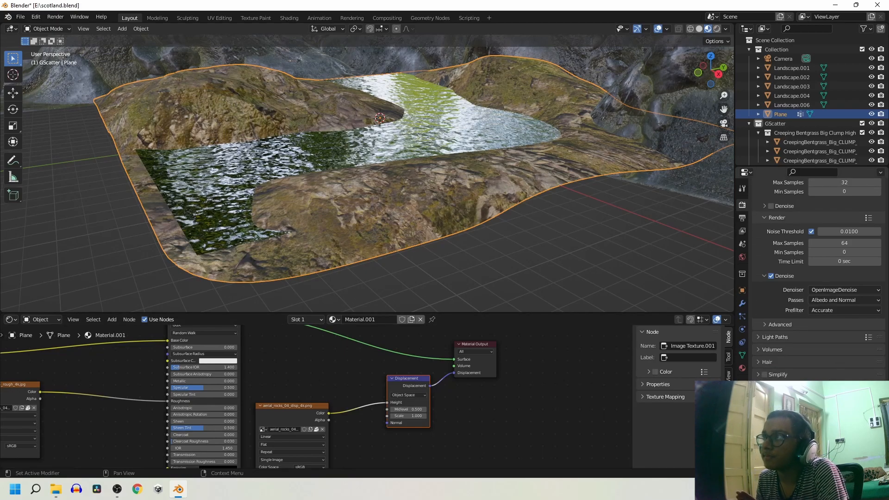
{"action": "scroll", "coordinate": [817, 278], "scroll_direction": "down", "scroll_amount": 10}
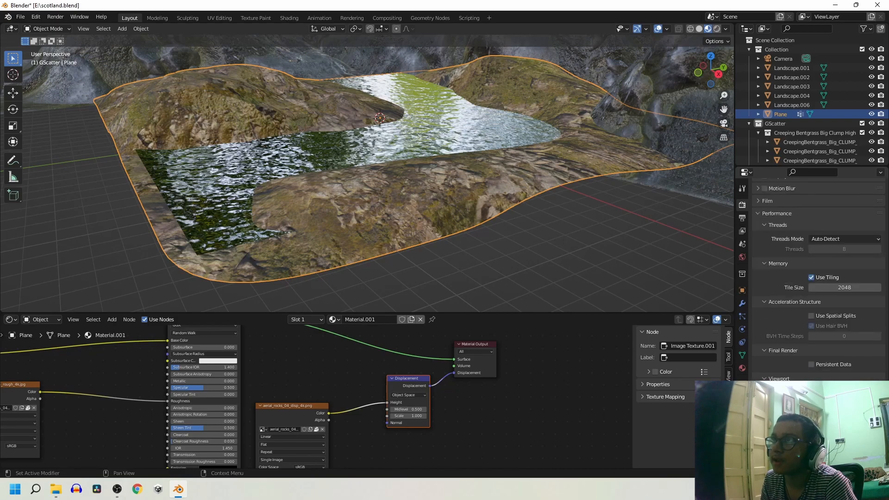
{"action": "scroll", "coordinate": [817, 278], "scroll_direction": "up", "scroll_amount": 8}
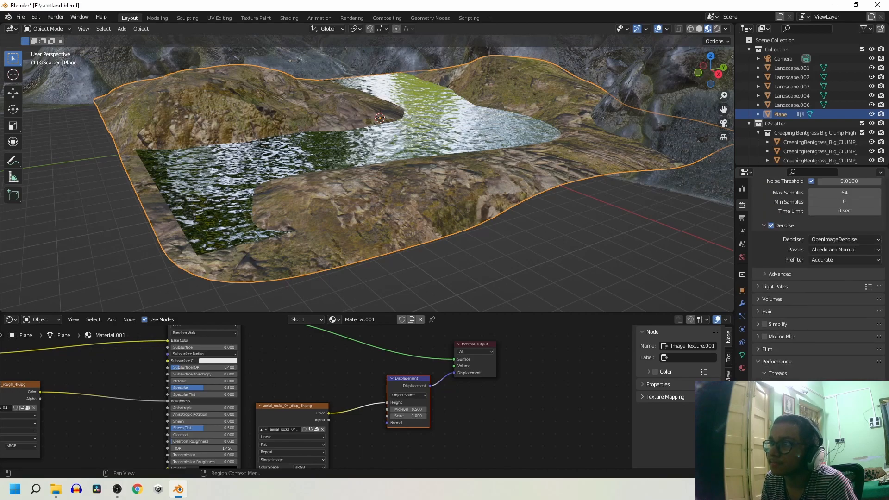
{"action": "left_click", "coordinate": [742, 368]}
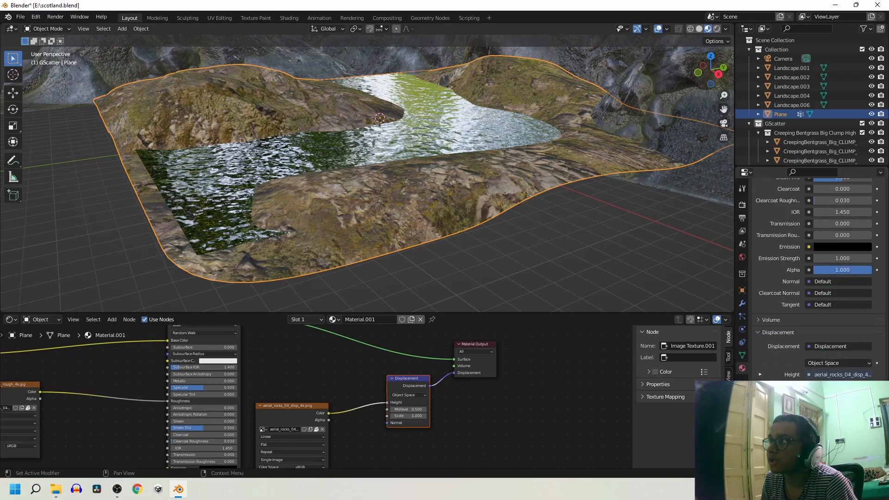
{"action": "scroll", "coordinate": [818, 278], "scroll_direction": "down", "scroll_amount": 7}
{"action": "left_click", "coordinate": [835, 363]}
{"action": "left_click", "coordinate": [828, 393]}
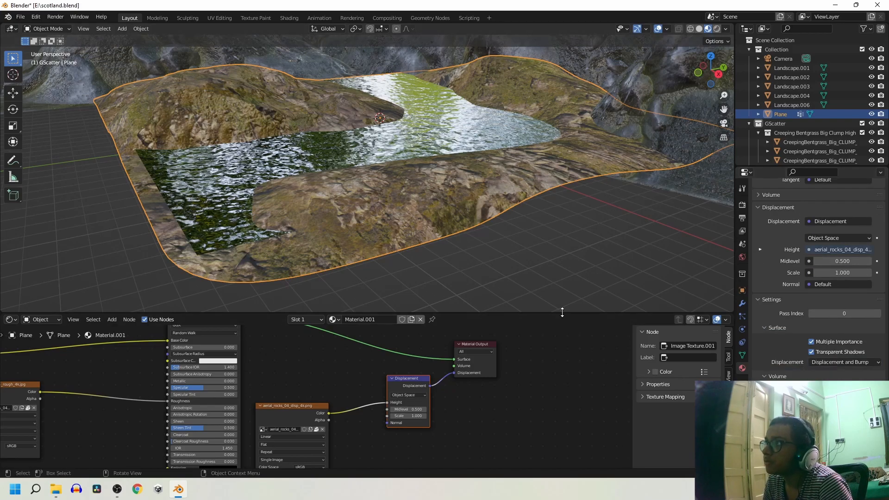
- Select the Landscape.001 mountain and enlarge the node editor to show its Material.002 node setup
{"action": "scroll", "coordinate": [453, 202], "scroll_direction": "up", "scroll_amount": 8}
{"action": "left_click", "coordinate": [288, 182]}
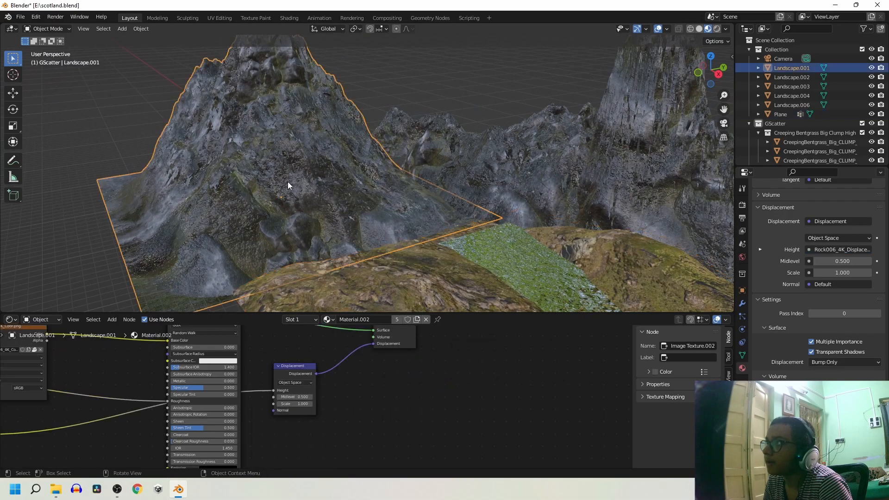
{"action": "middle_click_drag", "start_coordinate": [351, 427], "coordinate": [535, 437]}
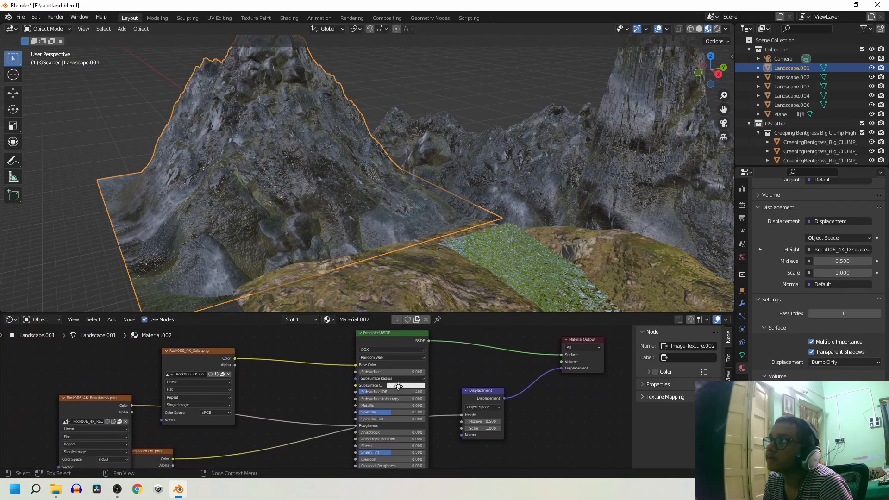
{"action": "scroll", "coordinate": [423, 366], "scroll_direction": "down", "scroll_amount": 1}
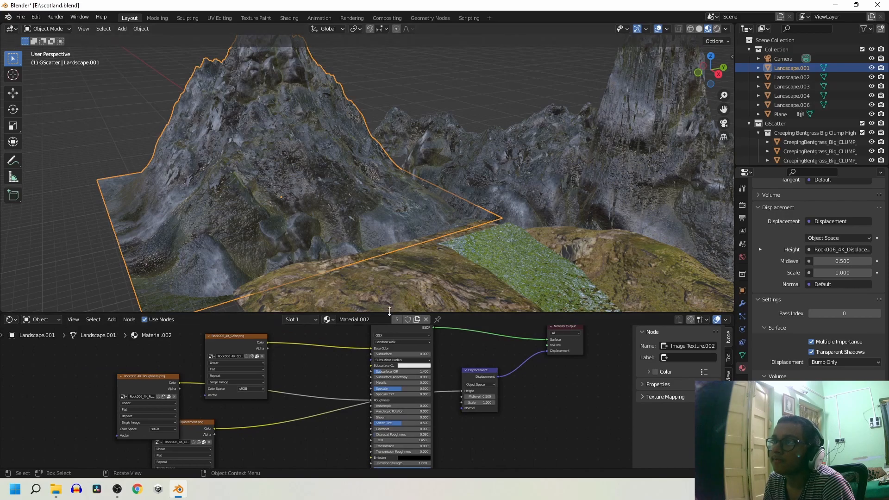
{"action": "left_click_drag", "start_coordinate": [390, 311], "coordinate": [389, 126]}
{"action": "scroll", "coordinate": [357, 257], "scroll_direction": "up", "scroll_amount": 2}
{"action": "scroll", "coordinate": [315, 293], "scroll_direction": "down", "scroll_amount": 3}
{"action": "middle_click_drag", "start_coordinate": [297, 267], "coordinate": [368, 269]}
{"action": "scroll", "coordinate": [321, 276], "scroll_direction": "up", "scroll_amount": 3}
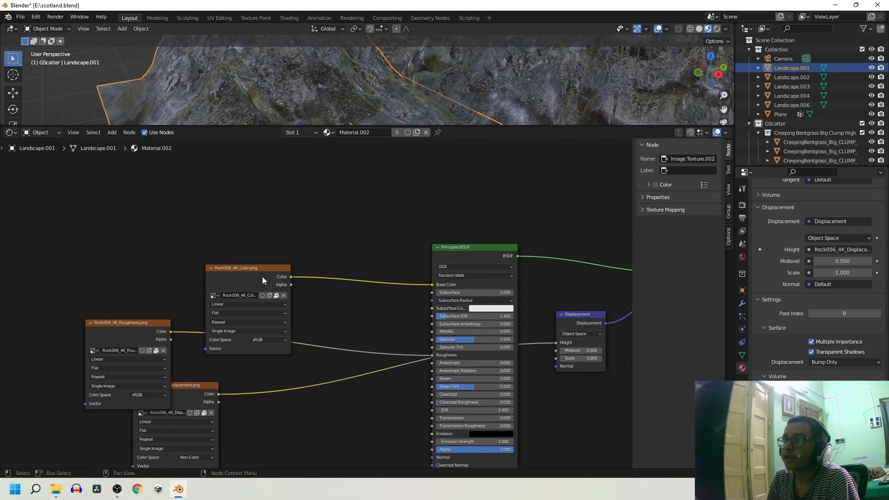
- Spread out the Rock006 Color, Roughness and Displacement texture nodes and the Displacement node in the mountain's material
{"action": "left_click_drag", "start_coordinate": [262, 277], "coordinate": [259, 216]}
{"action": "left_click_drag", "start_coordinate": [140, 343], "coordinate": [144, 290]}
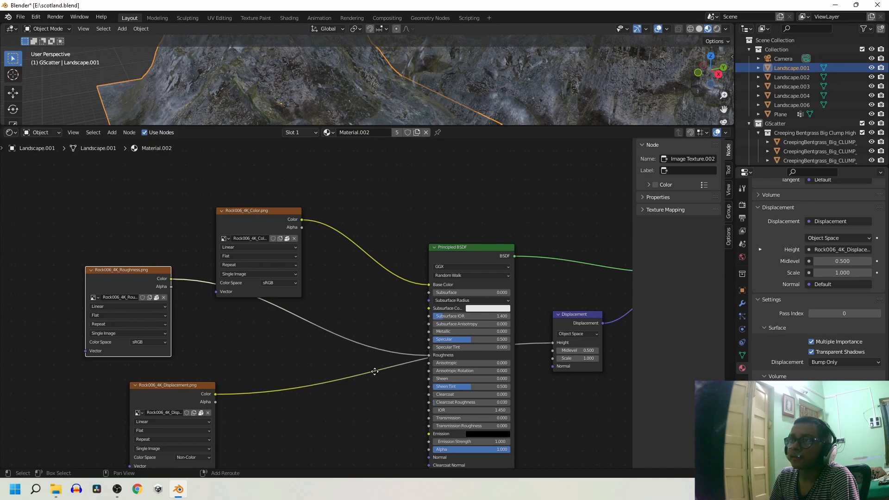
{"action": "middle_click_drag", "start_coordinate": [378, 371], "coordinate": [242, 352]}
{"action": "mouse_move", "coordinate": [56, 369]}
{"action": "left_mouse_down"}
{"action": "mouse_move", "coordinate": [214, 374]}
{"action": "mouse_move", "coordinate": [480, 408]}
{"action": "mouse_move", "coordinate": [430, 401]}
{"action": "left_mouse_up"}
{"action": "left_click_drag", "start_coordinate": [442, 295], "coordinate": [554, 319]}
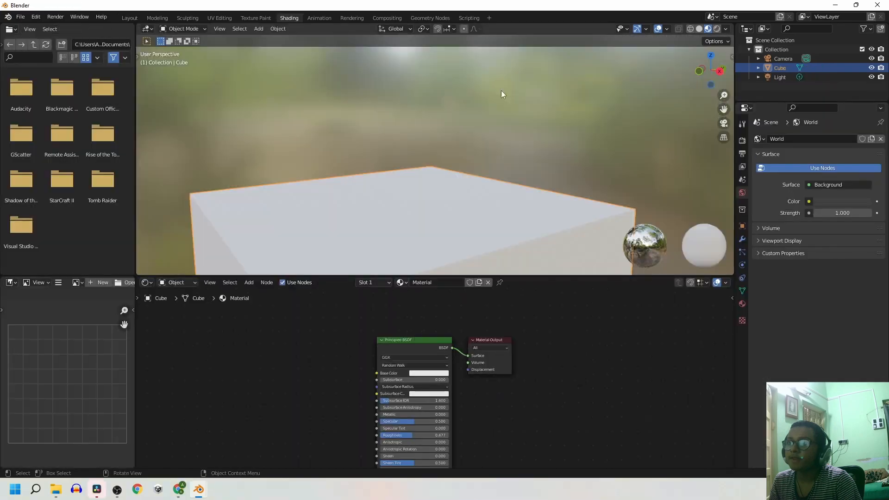
- Set the cube material's Metallic to 1 and Roughness to 0, and connect the Bump node to the Principled BSDF's Normal
{"action": "scroll", "coordinate": [557, 158], "scroll_direction": "down", "scroll_amount": 3}
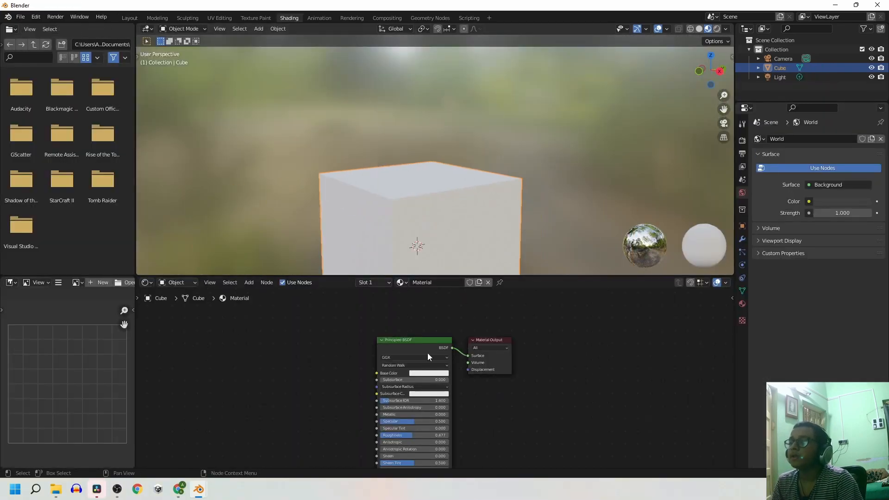
{"action": "left_click_drag", "start_coordinate": [391, 414], "coordinate": [448, 414]}
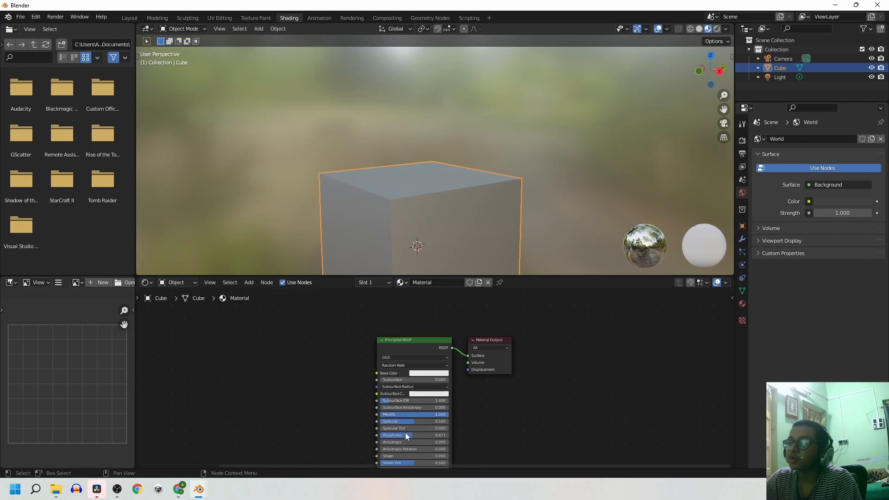
{"action": "left_click_drag", "start_coordinate": [408, 435], "coordinate": [372, 435]}
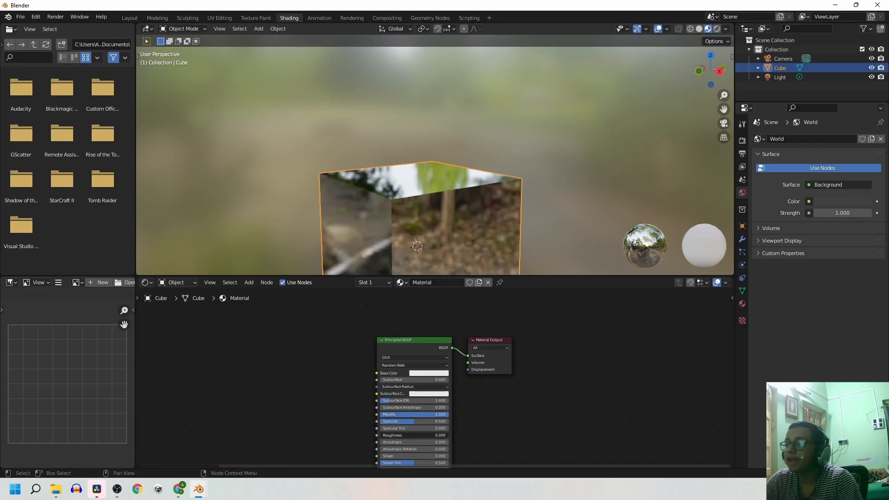
{"action": "middle_click_drag", "start_coordinate": [269, 438], "coordinate": [331, 336]}
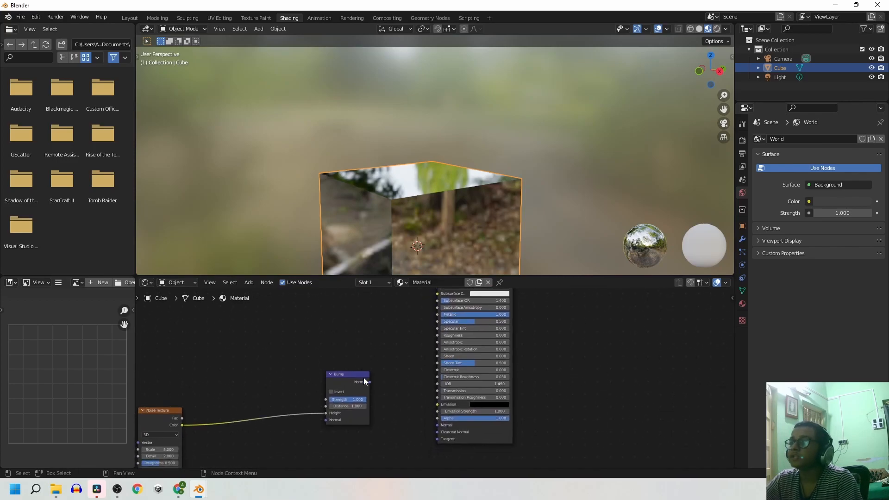
{"action": "left_click_drag", "start_coordinate": [370, 382], "coordinate": [438, 423]}
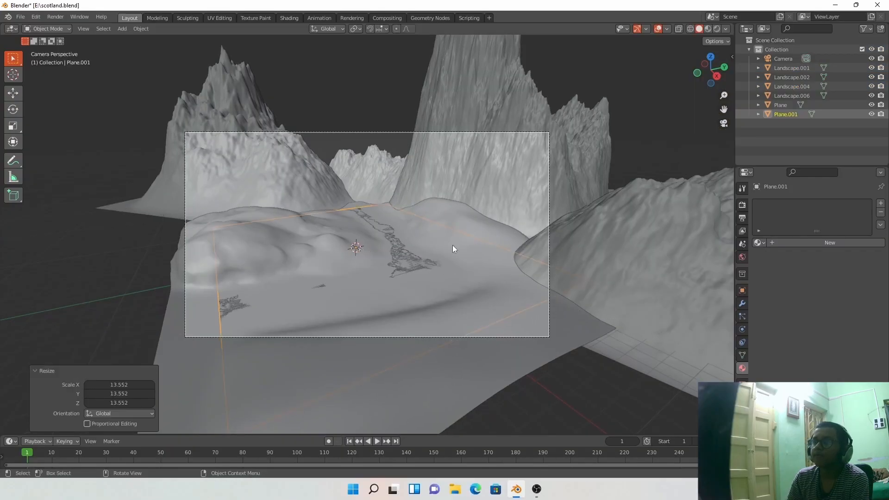
- Raise the water plane Plane.001 about 0.4 m along the Z axis
{"action": "key", "text": "g"}
{"action": "key", "text": "z"}
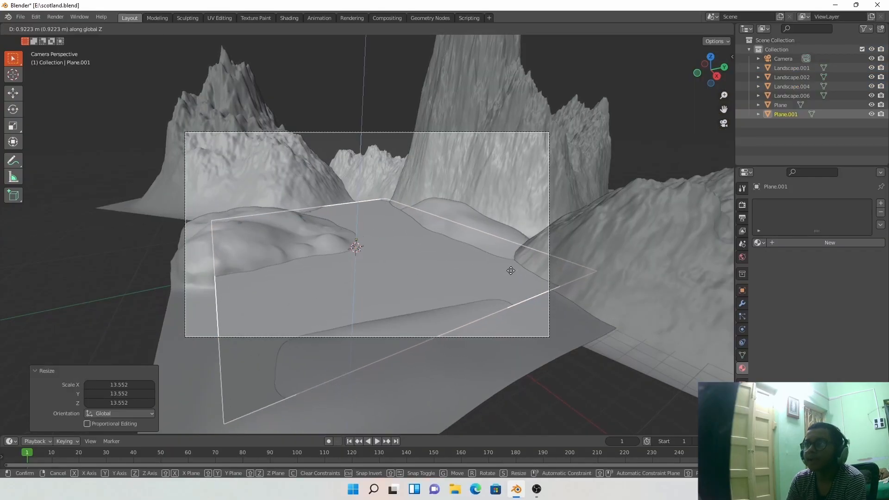
{"action": "left_click", "coordinate": [510, 273]}
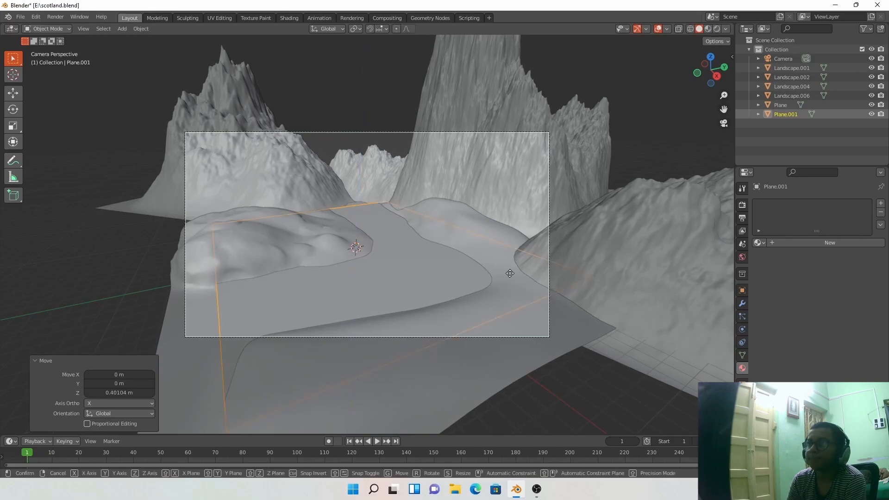
- Move the water plane about -1.67 m along the Y axis and scale it up slightly
{"action": "key", "text": "g"}
{"action": "key", "text": "y"}
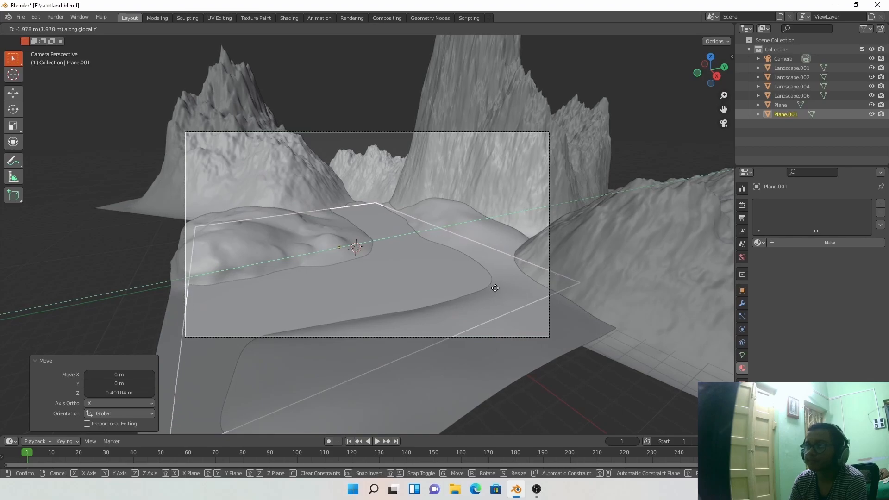
{"action": "left_click", "coordinate": [498, 288]}
{"action": "key", "text": "s"}
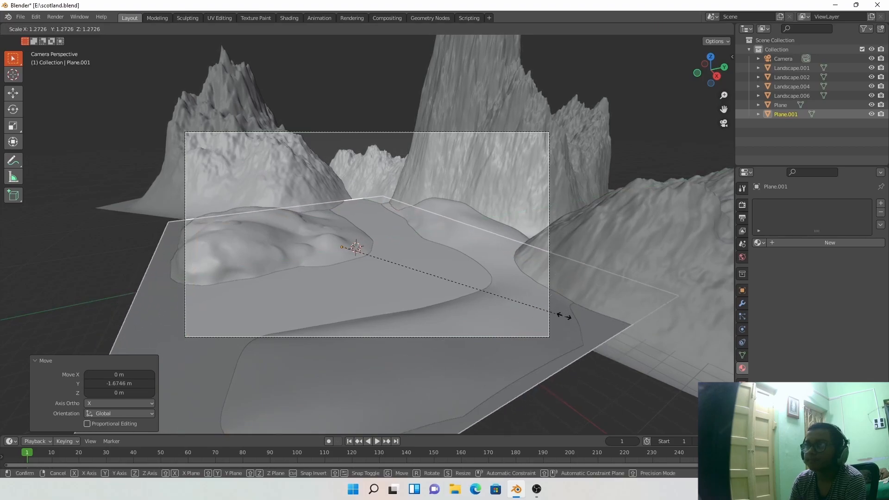
{"action": "left_click", "coordinate": [527, 310]}
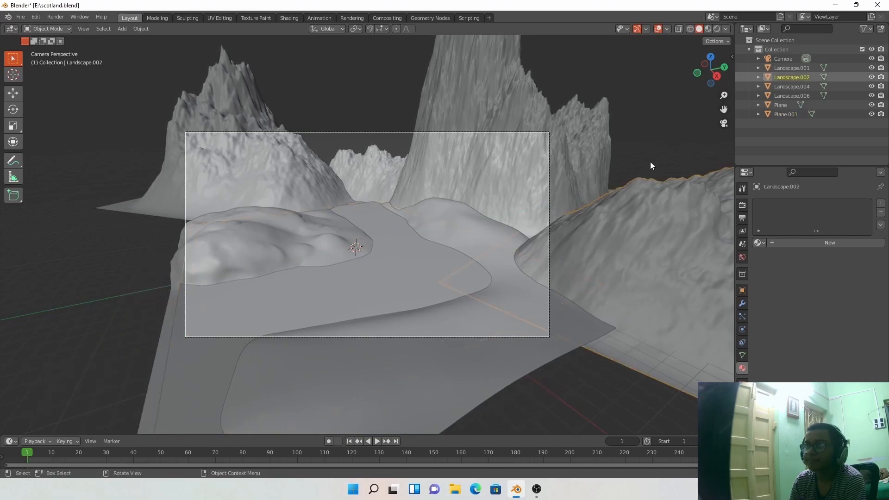
- Select the distant background mountain and add the water plane to the selection
{"action": "scroll", "coordinate": [424, 252], "scroll_direction": "up", "scroll_amount": 2}
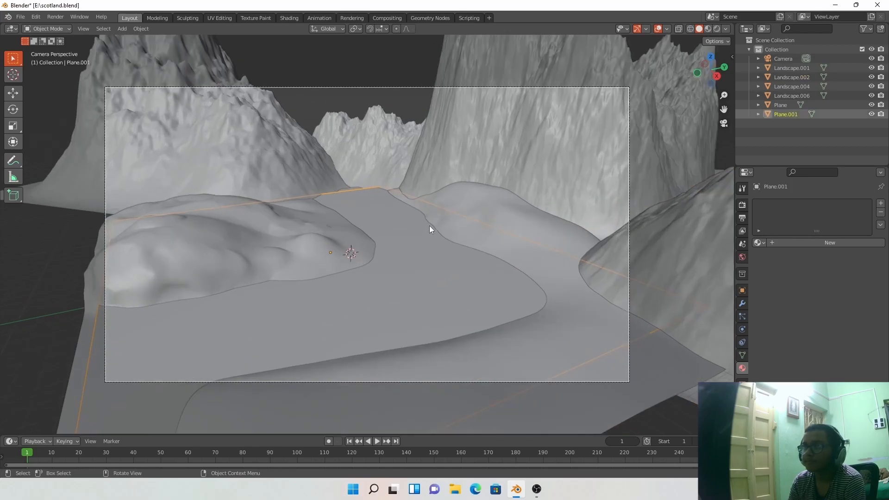
{"action": "left_click", "coordinate": [412, 147]}
{"action": "left_click", "coordinate": [367, 197], "text": "shift"}
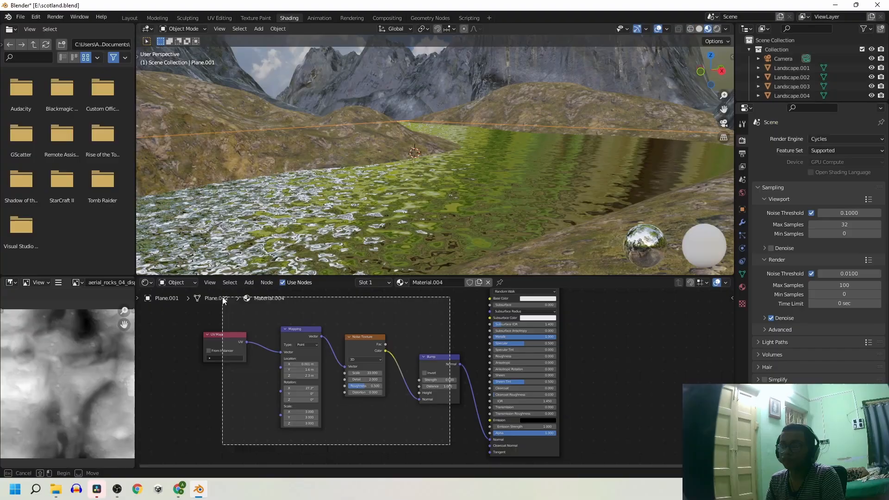
- Delete the UV Map, Mapping, Noise Texture, Bump and Principled BSDF nodes from the water plane's material
{"action": "left_click_drag", "start_coordinate": [452, 441], "coordinate": [188, 325]}
{"action": "key", "text": "x"}
{"action": "key", "text": "Home"}
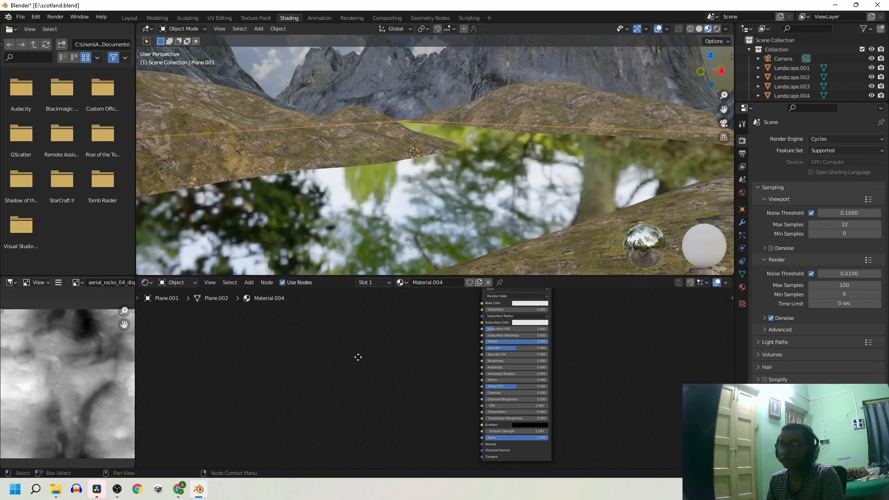
{"action": "left_click_drag", "start_coordinate": [533, 404], "coordinate": [363, 350]}
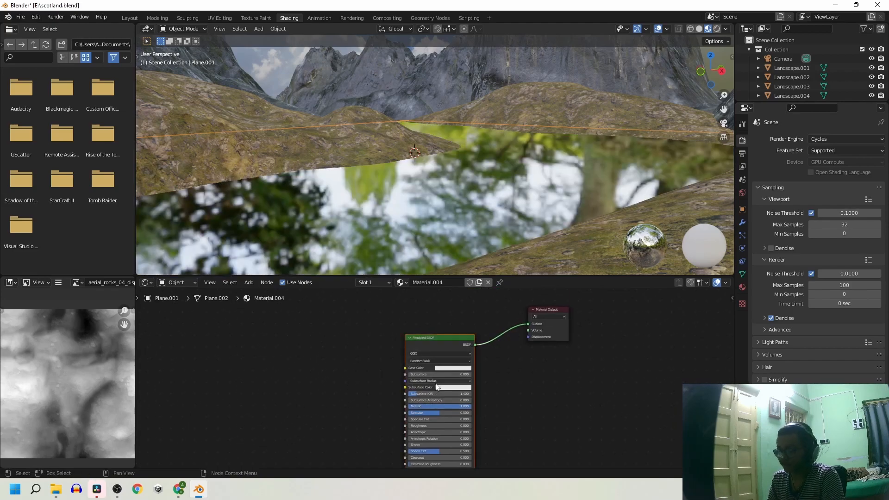
{"action": "key", "text": "x"}
- Add a Principled BSDF node and connect its BSDF output to the Material Output's Surface
{"action": "key", "text": "shift+a"}
{"action": "left_click", "coordinate": [422, 369]}
{"action": "type", "text": "p"}
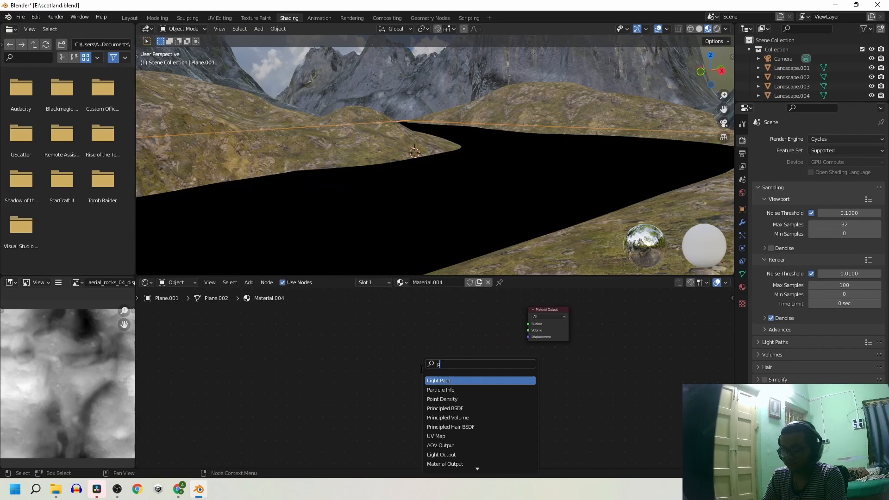
{"action": "type", "text": "rincip"}
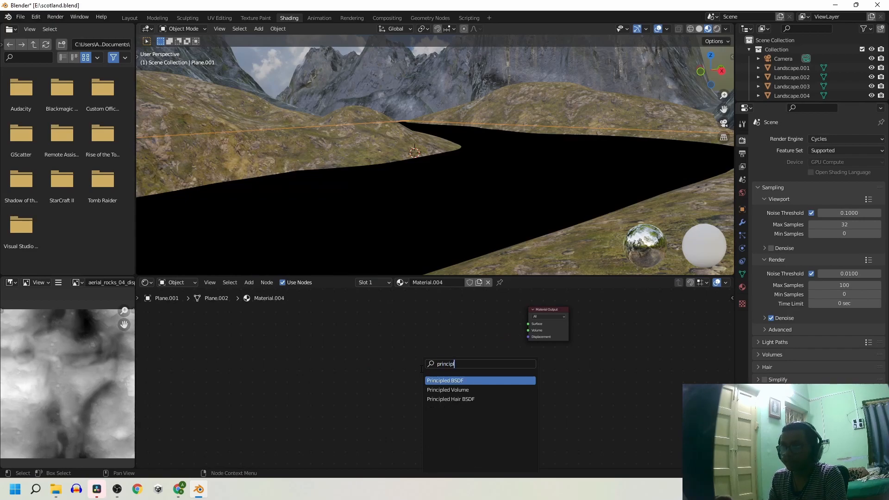
{"action": "left_click", "coordinate": [448, 380]}
{"action": "left_click", "coordinate": [465, 348]}
{"action": "left_click_drag", "start_coordinate": [467, 345], "coordinate": [528, 323]}
- Set the Principled BSDF's Metallic to 1 and Roughness to 0
{"action": "middle_click_drag", "start_coordinate": [552, 403], "coordinate": [578, 367]}
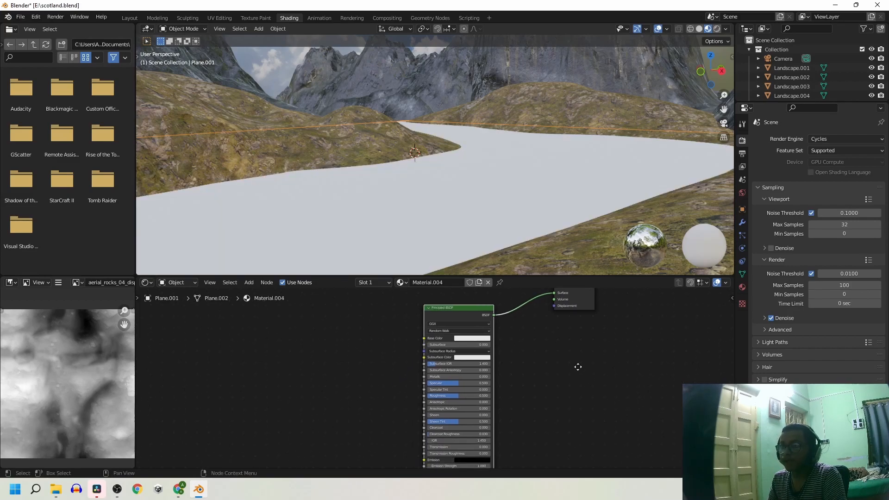
{"action": "left_click_drag", "start_coordinate": [441, 376], "coordinate": [505, 376]}
{"action": "left_click_drag", "start_coordinate": [443, 396], "coordinate": [411, 396]}
{"action": "middle_click_drag", "start_coordinate": [510, 402], "coordinate": [570, 380]}
{"action": "middle_click_drag", "start_coordinate": [389, 265], "coordinate": [501, 202]}
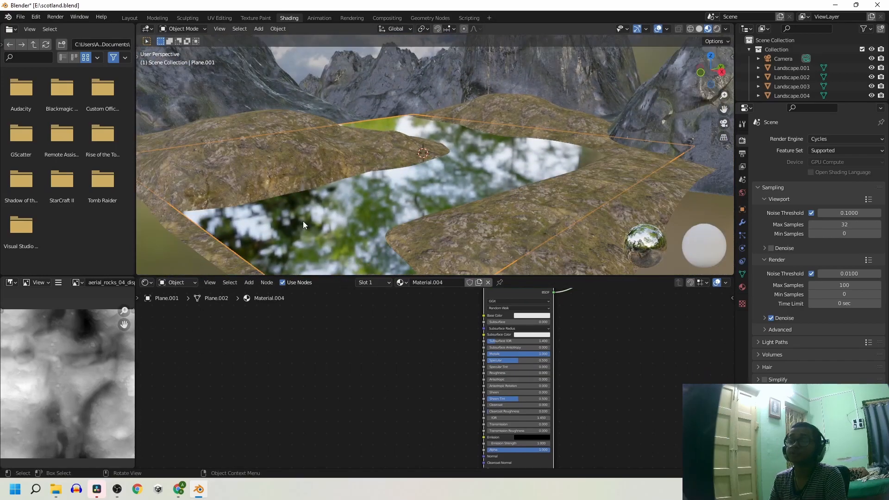
- Add a UV Map node well before the Principled BSDF in the water material
{"action": "middle_click_drag", "start_coordinate": [649, 420], "coordinate": [687, 428]}
{"action": "key", "text": "shift+a"}
{"action": "left_click", "coordinate": [292, 359]}
{"action": "type", "text": "u"}
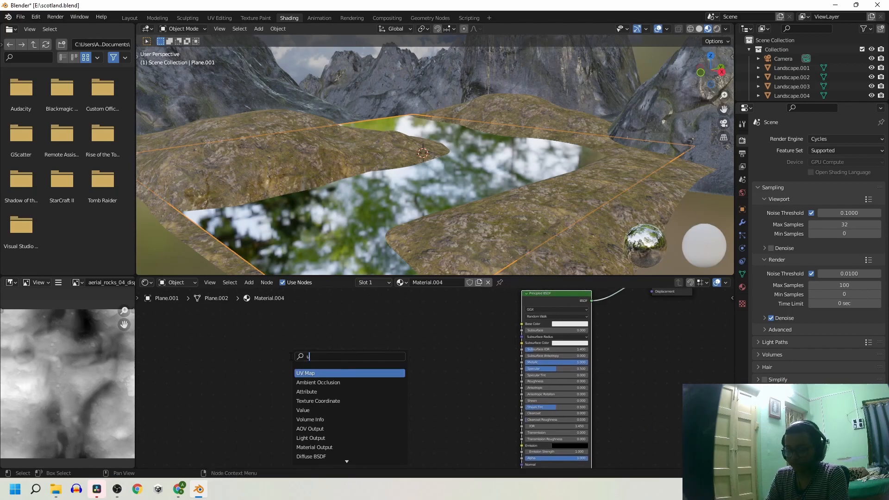
{"action": "type", "text": "v"}
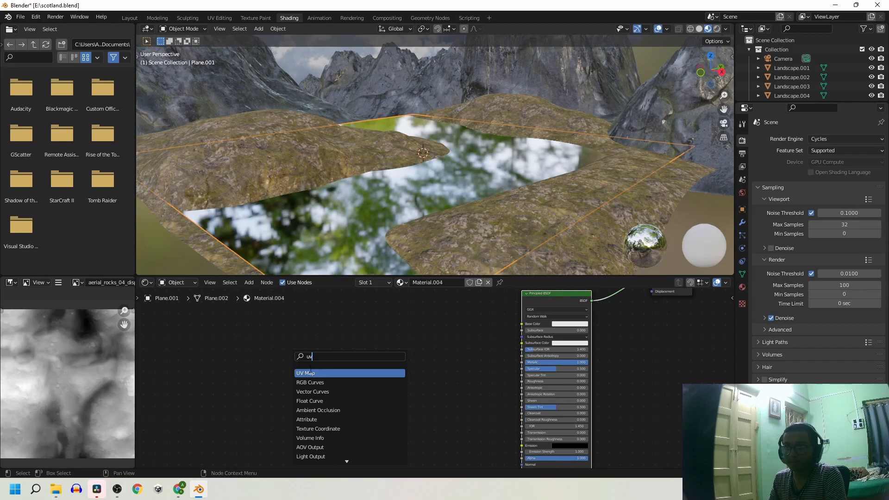
{"action": "key", "text": "Return"}
{"action": "left_click", "coordinate": [269, 356]}
- Add a Bump node and connect its Normal output to the Principled BSDF's Normal input
{"action": "key", "text": "shift+a"}
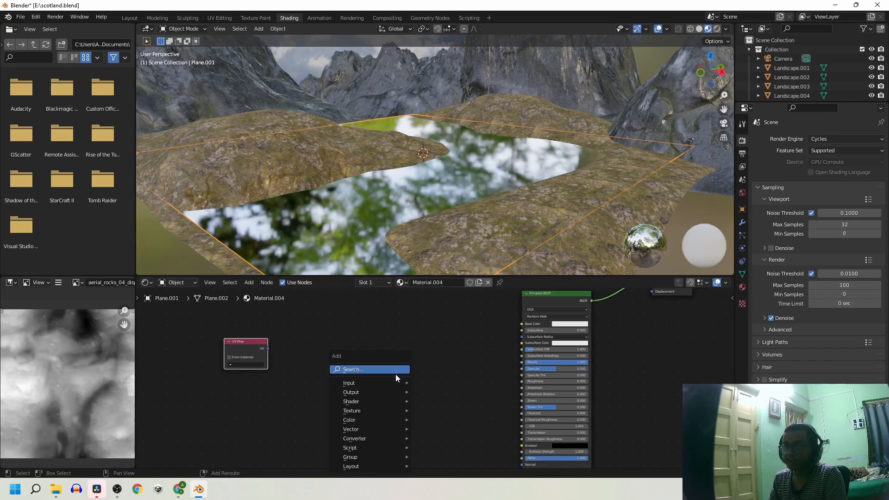
{"action": "left_click", "coordinate": [395, 374]}
{"action": "type", "text": "bump"}
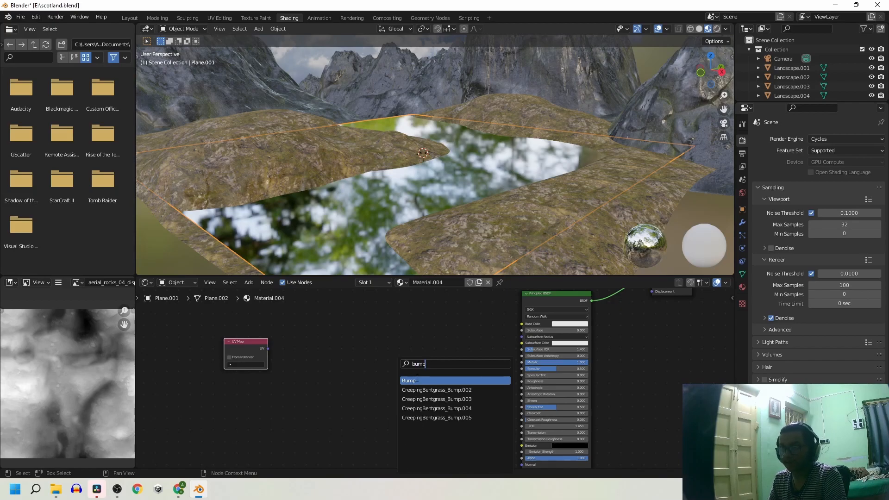
{"action": "left_click", "coordinate": [417, 379]}
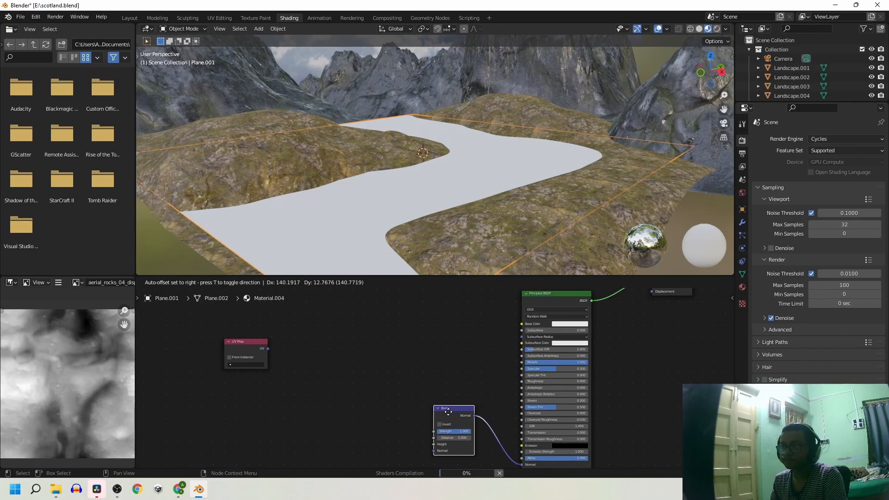
{"action": "left_click", "coordinate": [447, 411]}
- Add a Noise Texture node above the Bump node and link the UV Map output to the Bump's Normal input
{"action": "key", "text": "shift+a"}
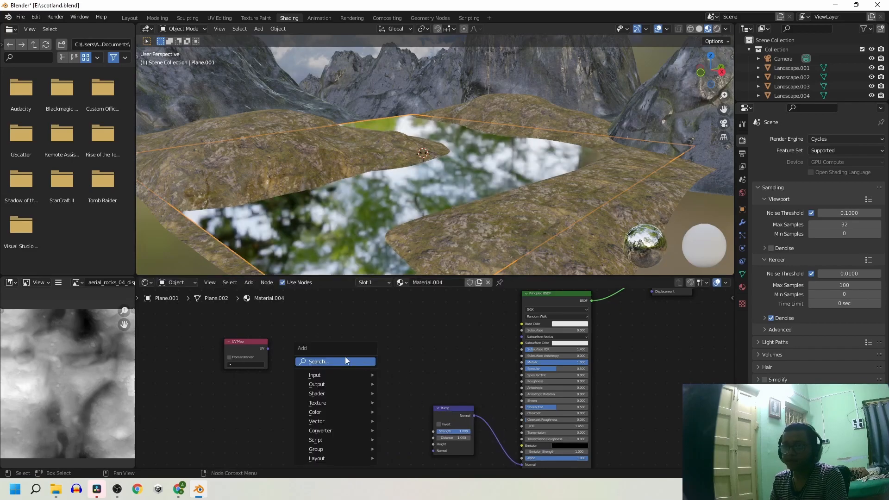
{"action": "type", "text": "noise"}
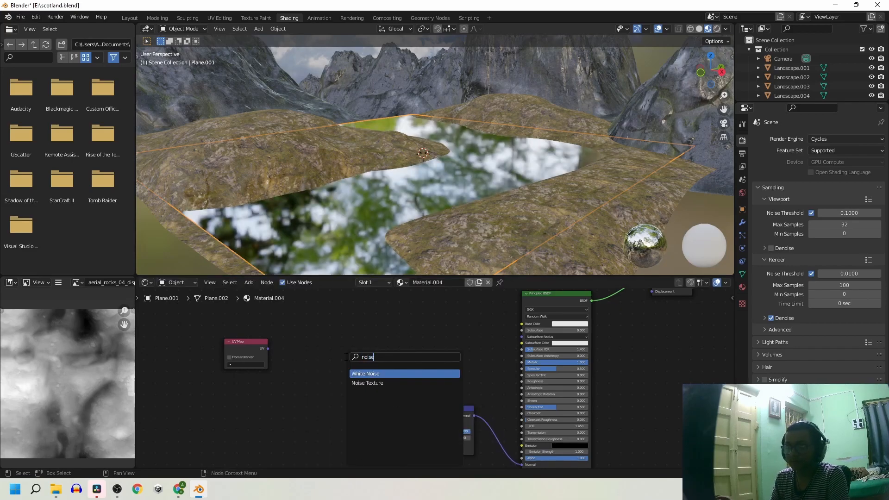
{"action": "left_click", "coordinate": [367, 383]}
{"action": "left_click", "coordinate": [362, 371]}
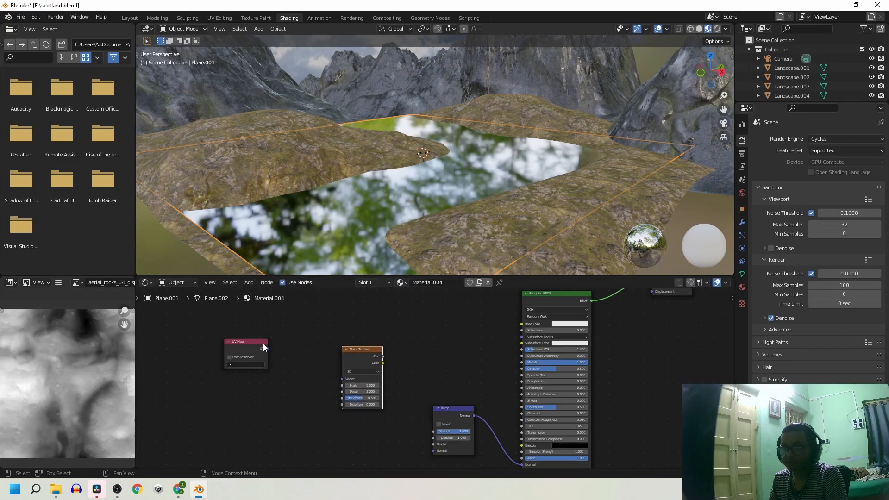
{"action": "left_click_drag", "start_coordinate": [269, 348], "coordinate": [434, 429]}
{"action": "left_click_drag", "start_coordinate": [370, 333], "coordinate": [452, 307]}
- Insert a Mapping node into the link between the UV Map and Bump nodes
{"action": "key", "text": "shift+a"}
{"action": "left_click", "coordinate": [343, 332]}
{"action": "type", "text": "mapp"}
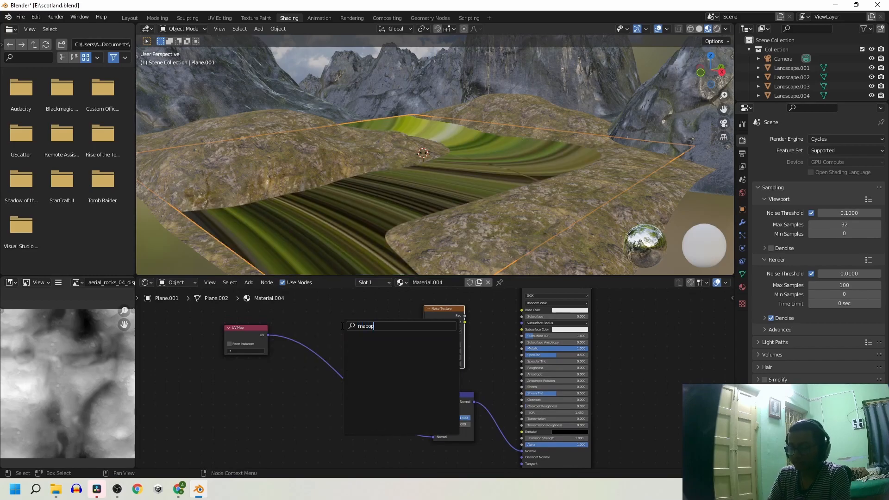
{"action": "key", "text": "BackSpace"}
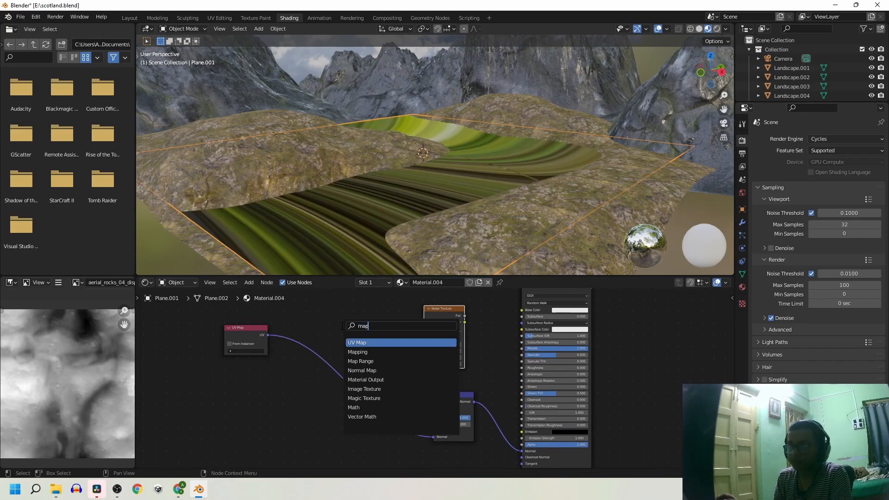
{"action": "key", "text": "Down"}
{"action": "key", "text": "Return"}
{"action": "left_click", "coordinate": [340, 337]}
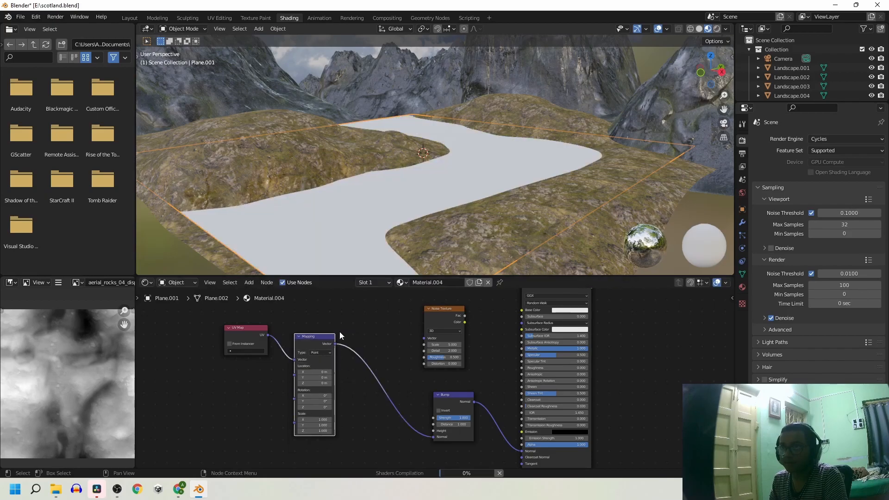
- Insert the Noise Texture into the link between Mapping and Bump, and raise its Scale for finer ripples
{"action": "middle_click_drag", "start_coordinate": [297, 321], "coordinate": [264, 327]}
{"action": "left_click_drag", "start_coordinate": [415, 320], "coordinate": [357, 350]}
{"action": "left_click", "coordinate": [366, 373]}
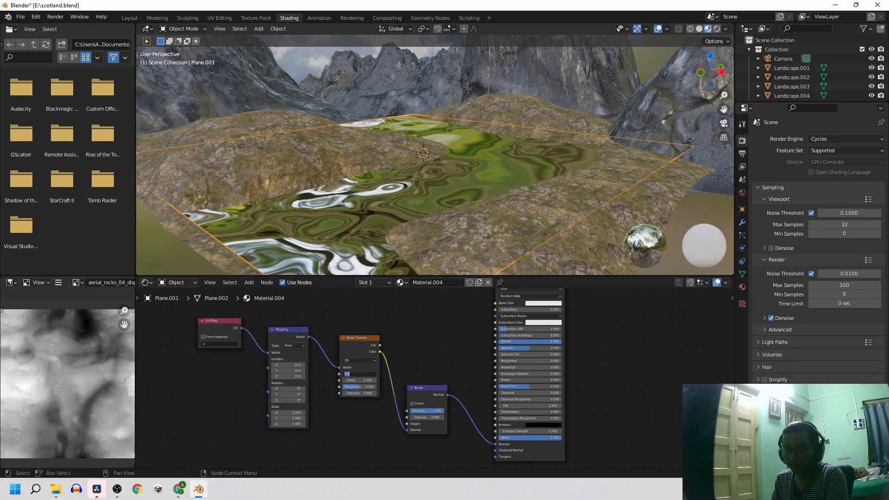
{"action": "key", "text": "Return"}
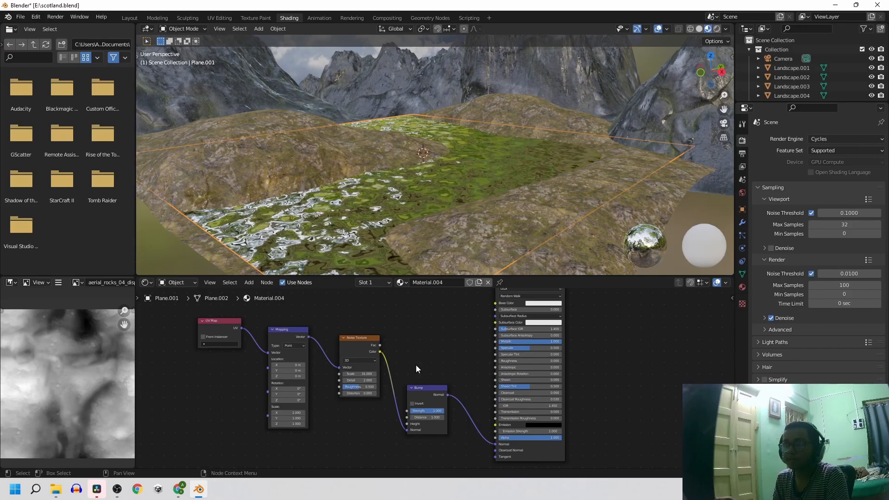
- Set the Mapping node's Scale to 6 on X, Y and Z
{"action": "middle_click_drag", "start_coordinate": [445, 222], "coordinate": [492, 209]}
{"action": "scroll", "coordinate": [505, 212], "scroll_direction": "up", "scroll_amount": 3}
{"action": "scroll", "coordinate": [506, 212], "scroll_direction": "down", "scroll_amount": 2}
{"action": "left_click_drag", "start_coordinate": [296, 412], "coordinate": [296, 424]}
{"action": "type", "text": "6"}
{"action": "key", "text": "Return"}
{"action": "middle_click_drag", "start_coordinate": [416, 218], "coordinate": [487, 186]}
- Look through the camera and examine the rippled water surface up close
{"action": "left_click", "coordinate": [224, 196]}
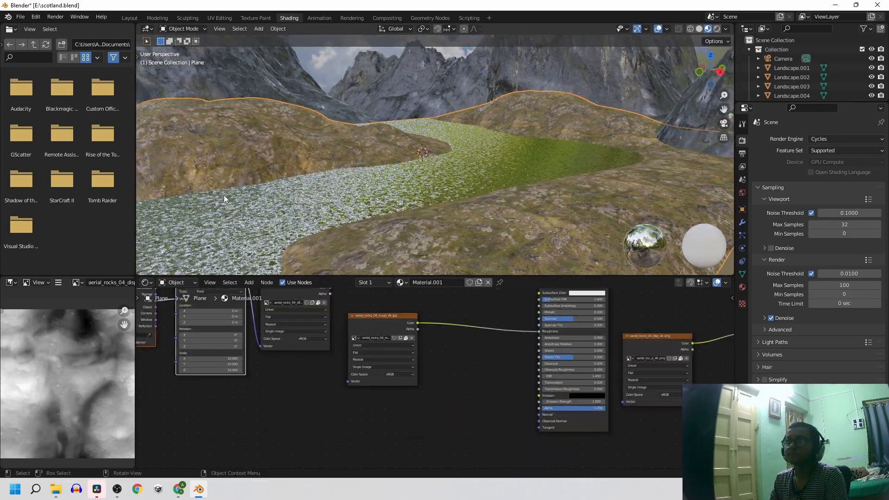
{"action": "left_click", "coordinate": [338, 62]}
{"action": "middle_click_drag", "start_coordinate": [416, 130], "coordinate": [432, 129]}
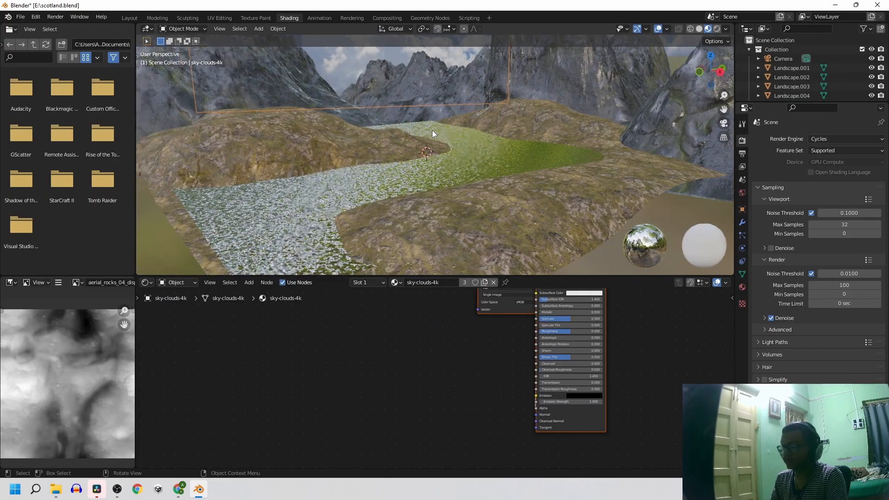
{"action": "key", "text": "KP_0"}
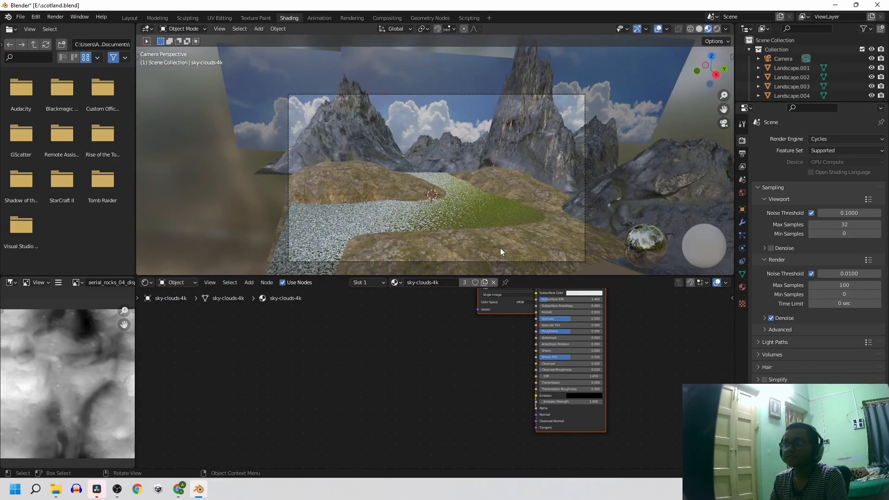
{"action": "scroll", "coordinate": [500, 248], "scroll_direction": "up", "scroll_amount": 5}
{"action": "middle_click_drag", "start_coordinate": [429, 234], "coordinate": [418, 147], "text": "shift"}
{"action": "key", "text": "Home"}
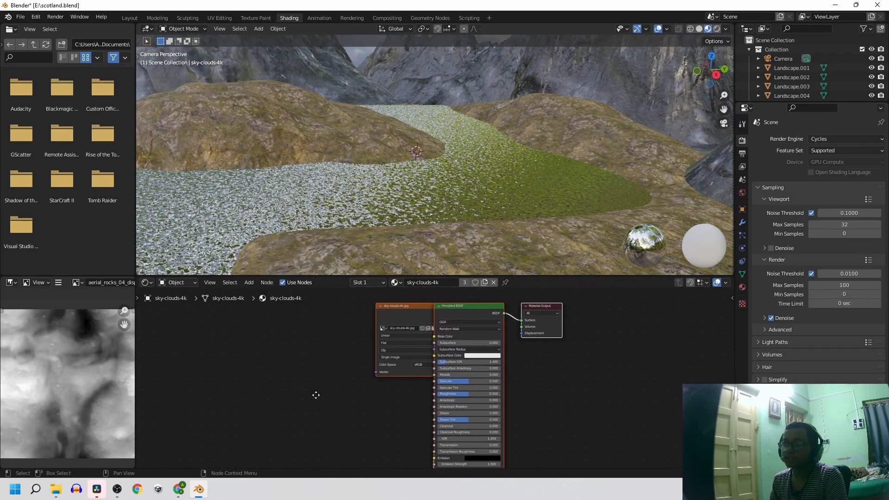
- Reselect the water plane, try rotating its texture about X in the Mapping node, and reset that rotation to 0
{"action": "left_click", "coordinate": [429, 224]}
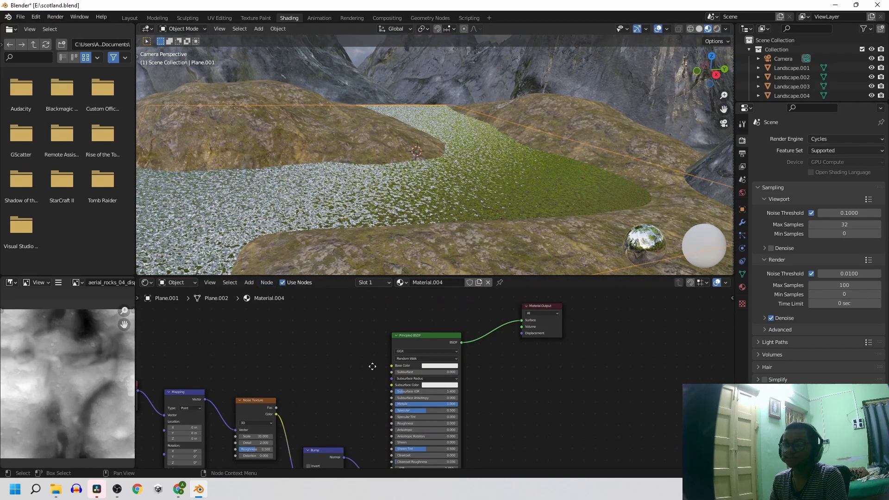
{"action": "key", "text": "Home"}
{"action": "left_click_drag", "start_coordinate": [370, 377], "coordinate": [435, 377]}
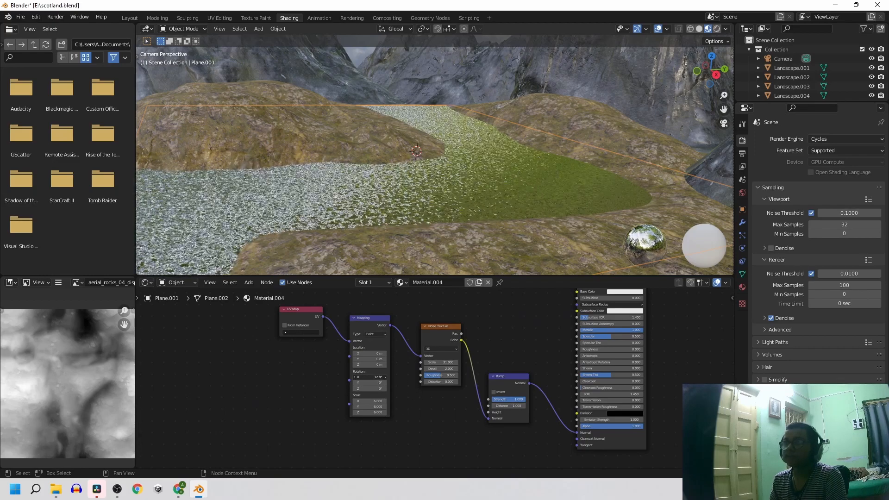
{"action": "double_click", "coordinate": [371, 377]}
{"action": "type", "text": "0"}
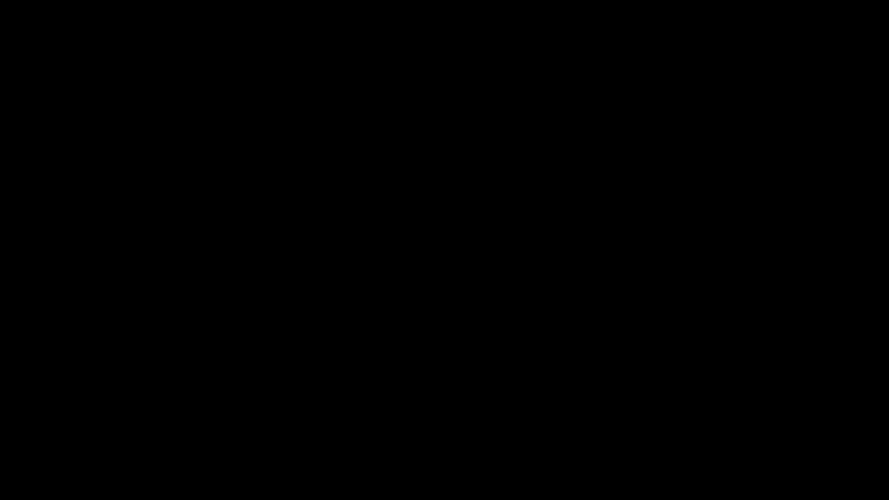
- Switch to the browser and look through the G Scatter add-on's feature sections on graswald3d.com/gscatter
{"action": "scroll", "coordinate": [634, 135], "scroll_direction": "down", "scroll_amount": 1}
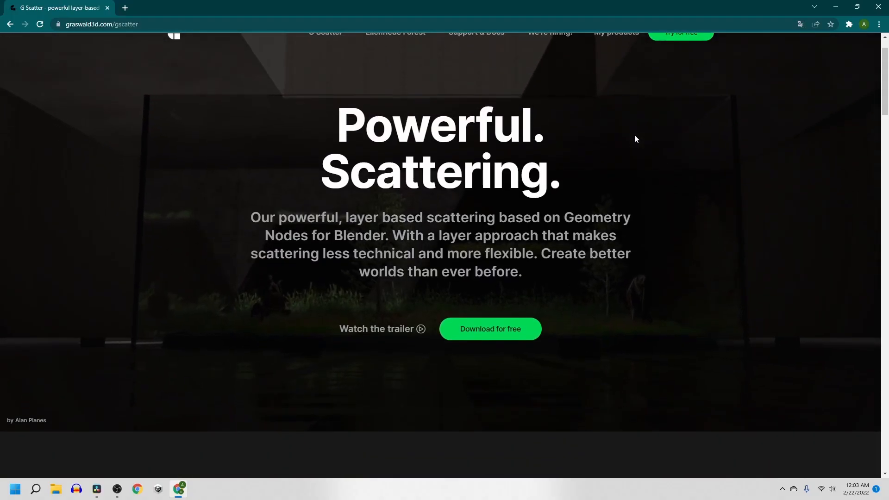
{"action": "scroll", "coordinate": [634, 136], "scroll_direction": "up", "scroll_amount": 1}
{"action": "scroll", "coordinate": [635, 137], "scroll_direction": "down", "scroll_amount": 1}
{"action": "scroll", "coordinate": [636, 140], "scroll_direction": "down", "scroll_amount": 3}
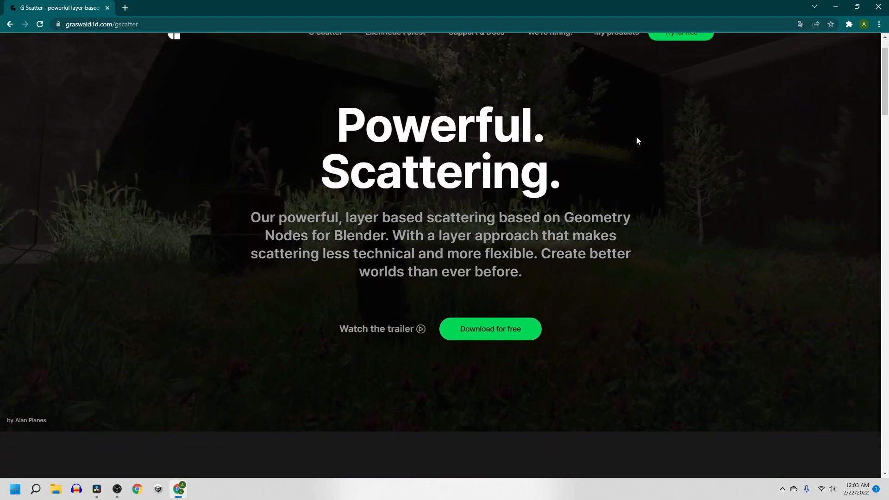
{"action": "scroll", "coordinate": [637, 140], "scroll_direction": "down", "scroll_amount": 5}
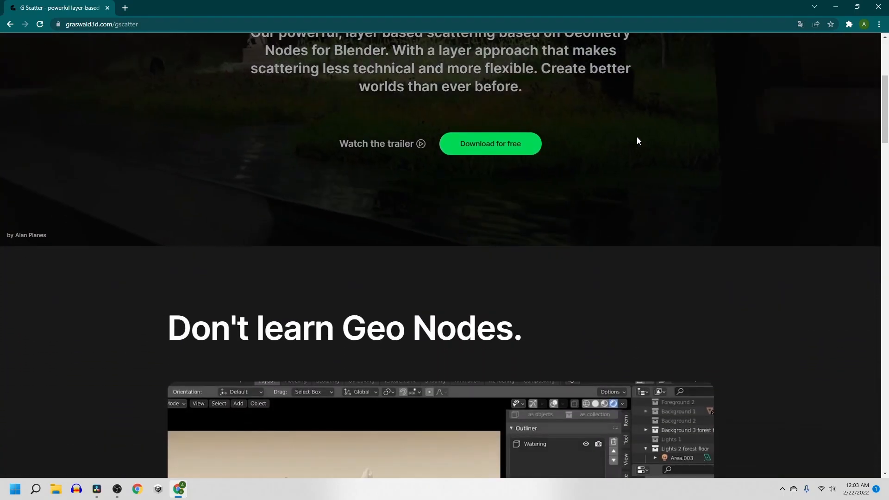
{"action": "scroll", "coordinate": [638, 142], "scroll_direction": "down", "scroll_amount": 4}
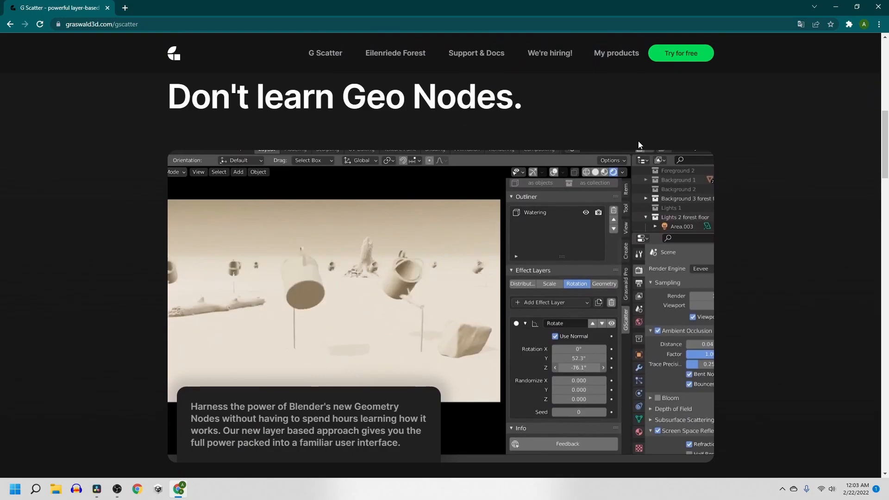
{"action": "scroll", "coordinate": [639, 148], "scroll_direction": "down", "scroll_amount": 5}
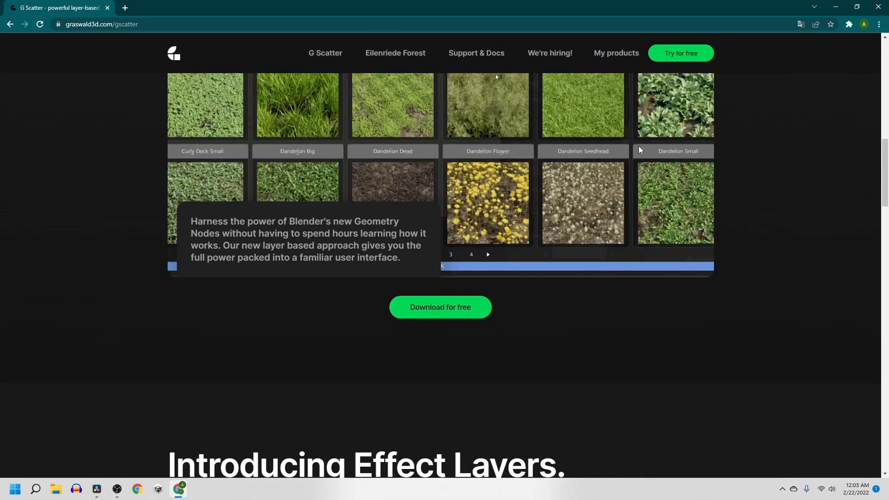
{"action": "scroll", "coordinate": [639, 152], "scroll_direction": "down", "scroll_amount": 4}
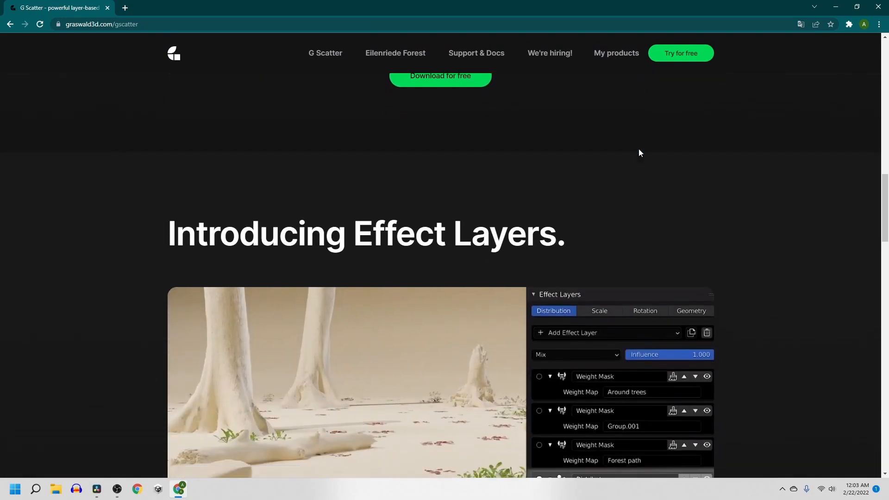
{"action": "scroll", "coordinate": [638, 150], "scroll_direction": "down", "scroll_amount": 3}
{"action": "scroll", "coordinate": [640, 154], "scroll_direction": "down", "scroll_amount": 5}
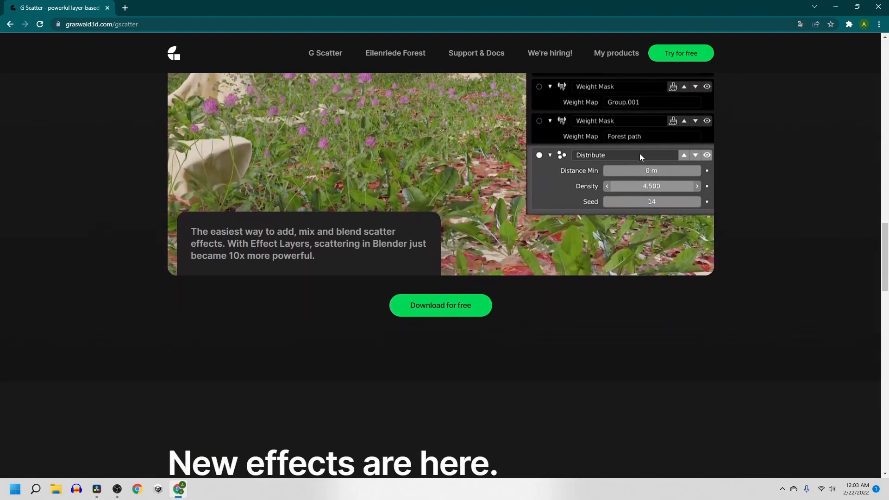
{"action": "scroll", "coordinate": [642, 158], "scroll_direction": "down", "scroll_amount": 3}
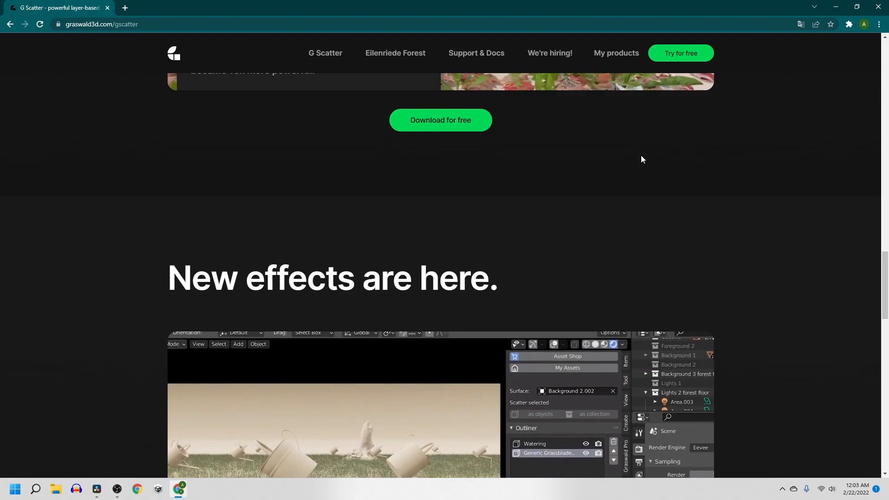
{"action": "scroll", "coordinate": [642, 157], "scroll_direction": "down", "scroll_amount": 3}
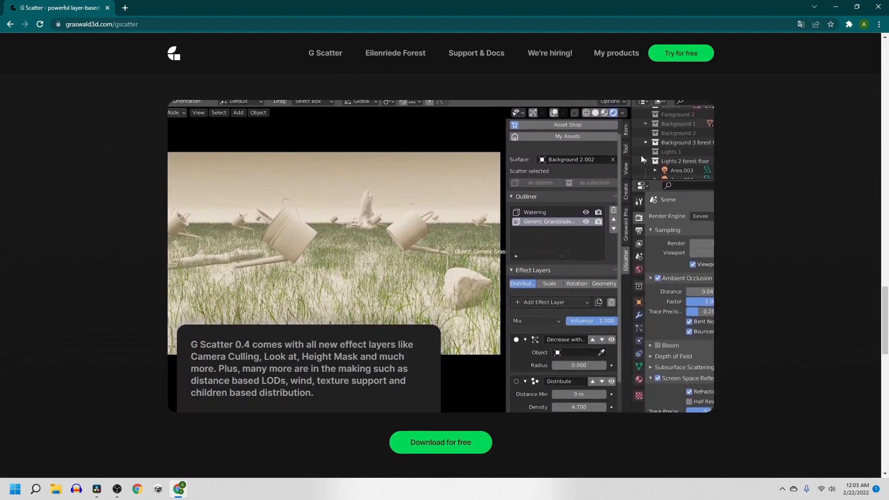
- Look through the rest of the G Scatter page past the effect layers section
{"action": "scroll", "coordinate": [641, 156], "scroll_direction": "down", "scroll_amount": 4}
{"action": "scroll", "coordinate": [641, 157], "scroll_direction": "down", "scroll_amount": 2}
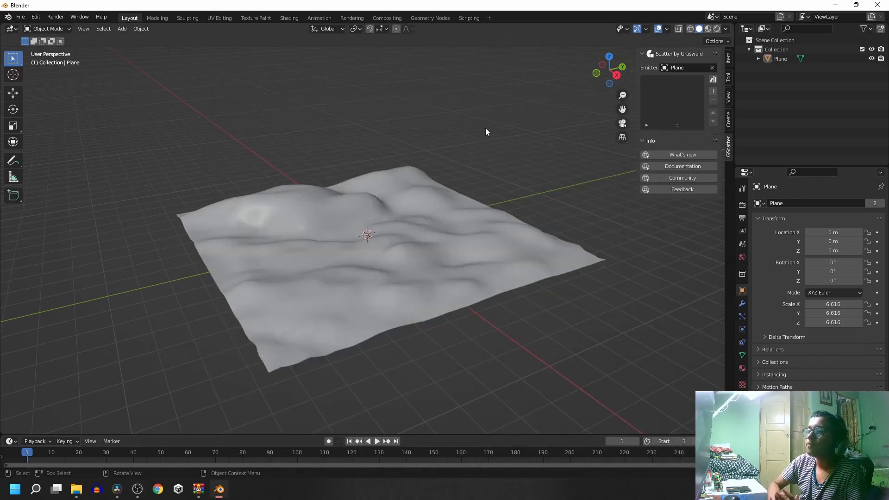
- In Blender, show the G Scatter settings, clear the emitter and assign the terrain object Plane as emitter again
{"action": "mouse_move", "coordinate": [550, 221]}
{"action": "middle_mouse_down"}
{"action": "mouse_move", "coordinate": [568, 209]}
{"action": "mouse_move", "coordinate": [543, 220]}
{"action": "middle_mouse_up"}
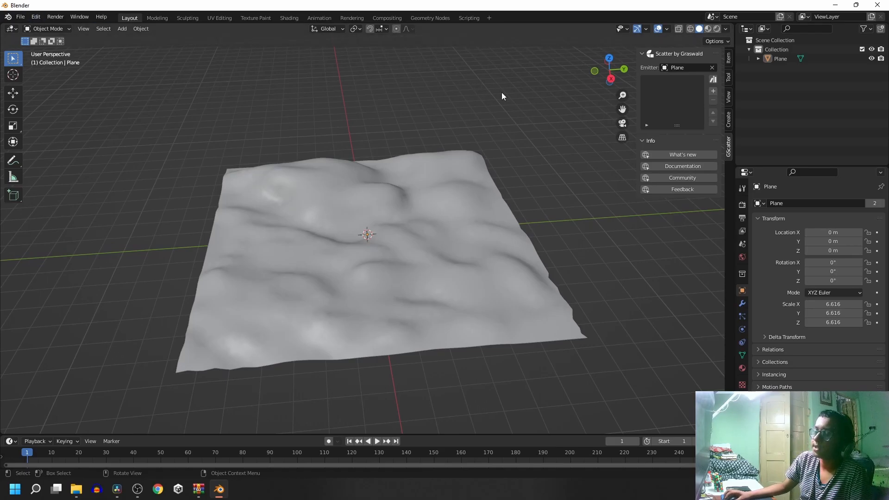
{"action": "key", "text": "n"}
{"action": "middle_click_drag", "start_coordinate": [582, 155], "coordinate": [498, 204]}
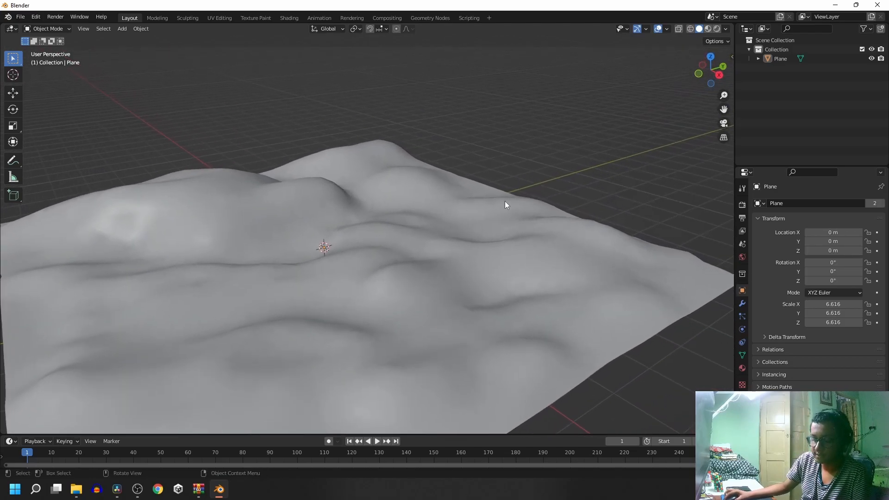
{"action": "key", "text": "n"}
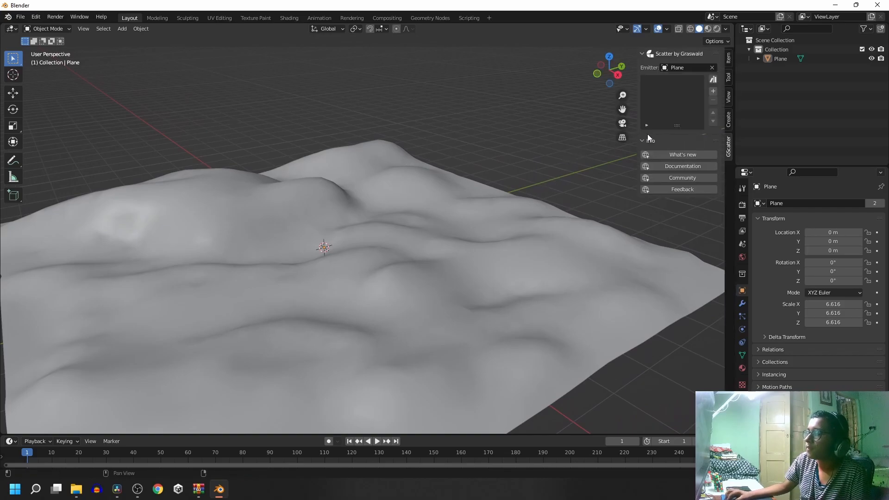
{"action": "left_click", "coordinate": [728, 59]}
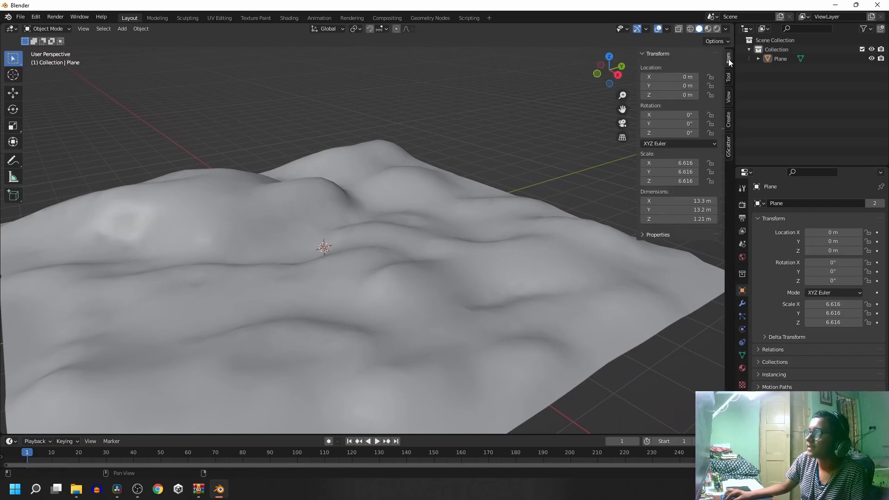
{"action": "left_click", "coordinate": [728, 146]}
{"action": "left_click", "coordinate": [712, 67]}
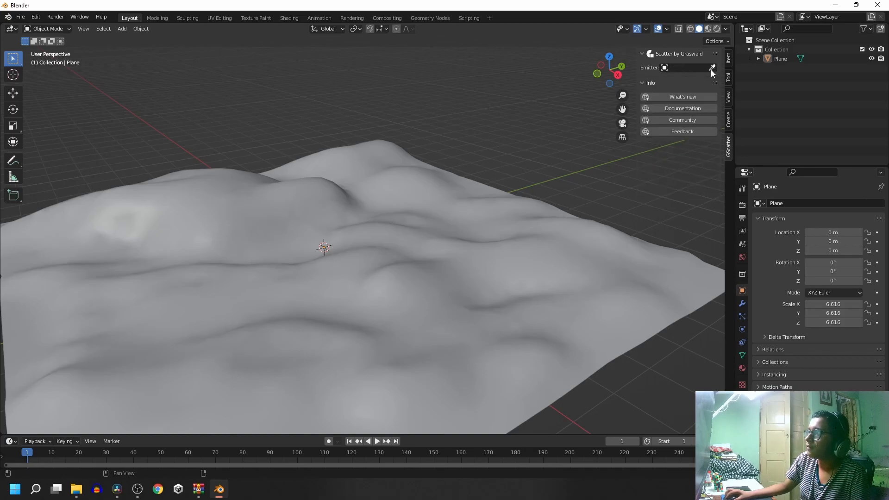
{"action": "middle_click_drag", "start_coordinate": [470, 124], "coordinate": [395, 129]}
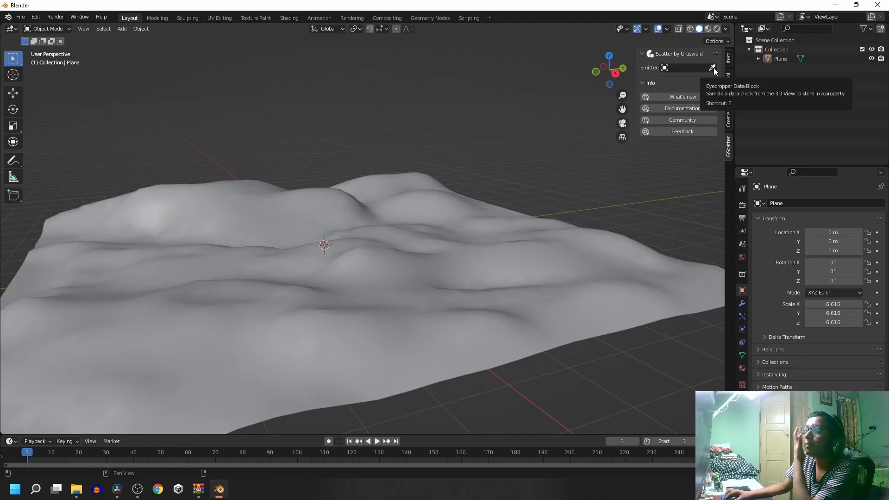
{"action": "left_click", "coordinate": [692, 68]}
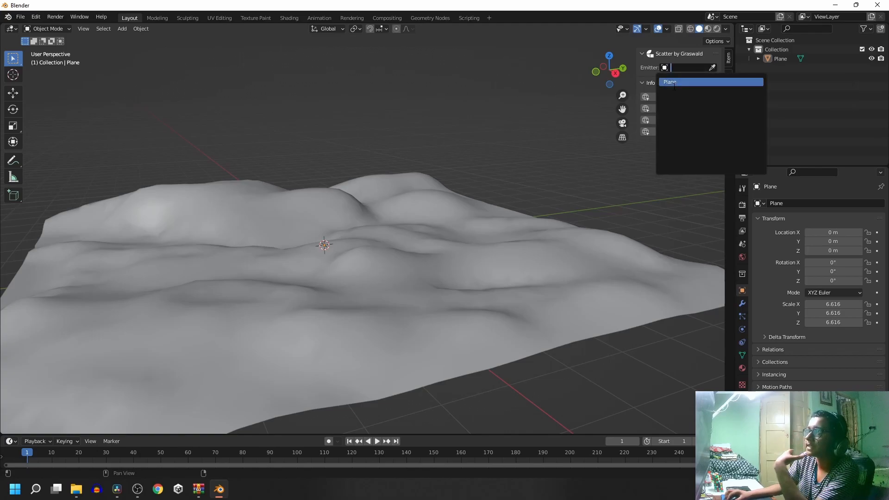
{"action": "left_click", "coordinate": [680, 82]}
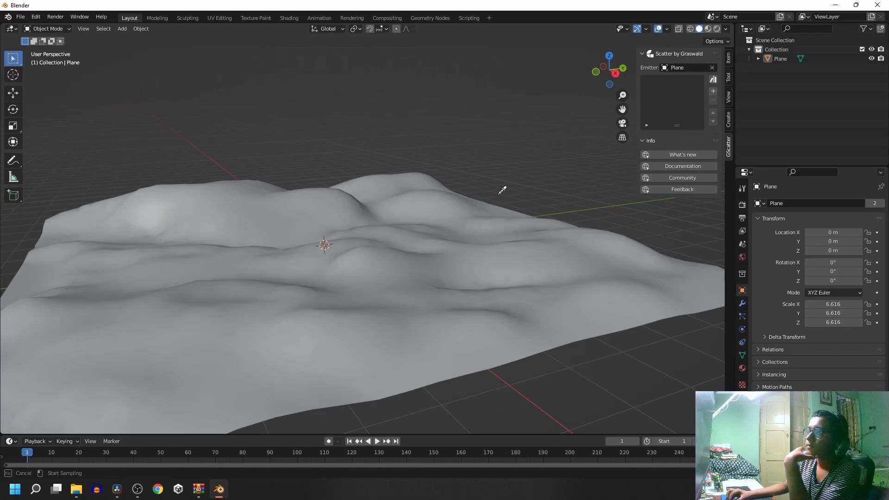
{"action": "middle_click_drag", "start_coordinate": [537, 182], "coordinate": [521, 199]}
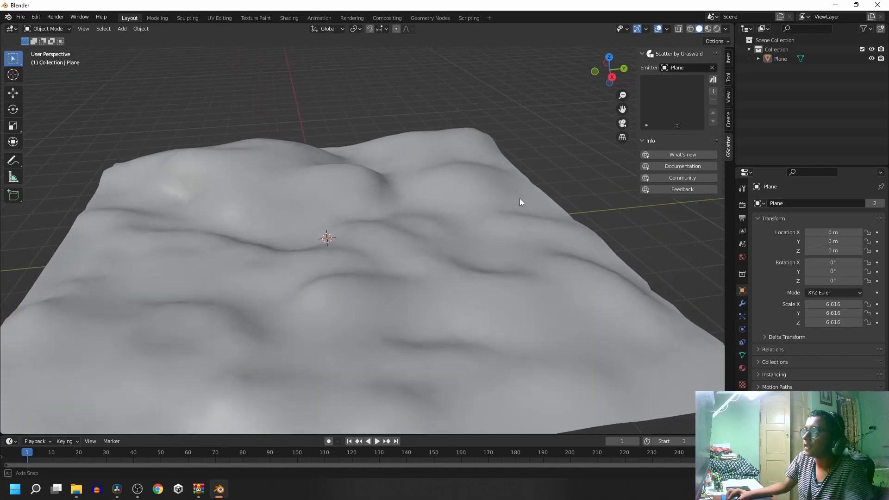
- Scatter the Creeping Bentgrass Big asset on the plane with Clump grow type and High level of detail and material quality
{"action": "left_click", "coordinate": [712, 80]}
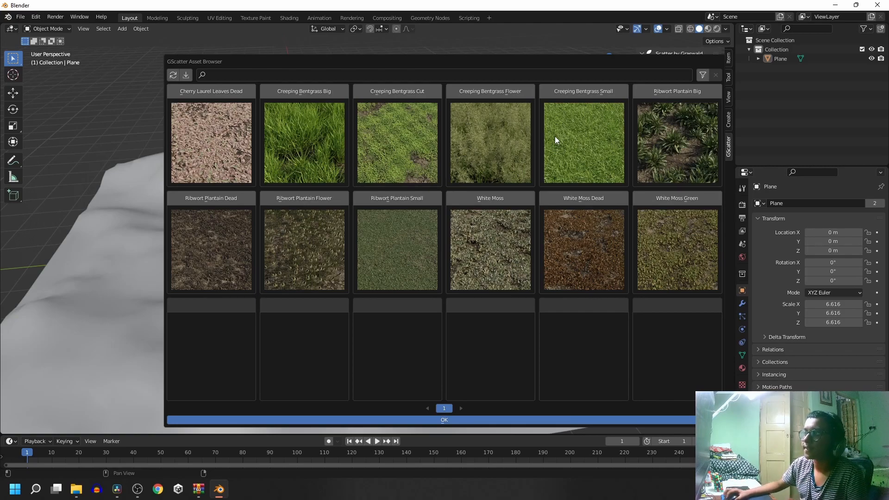
{"action": "left_click", "coordinate": [292, 91]}
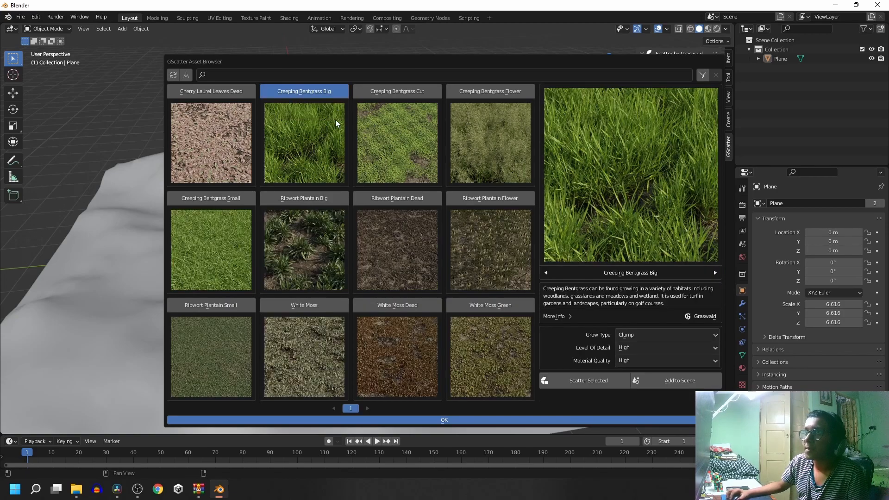
{"action": "left_click", "coordinate": [643, 348]}
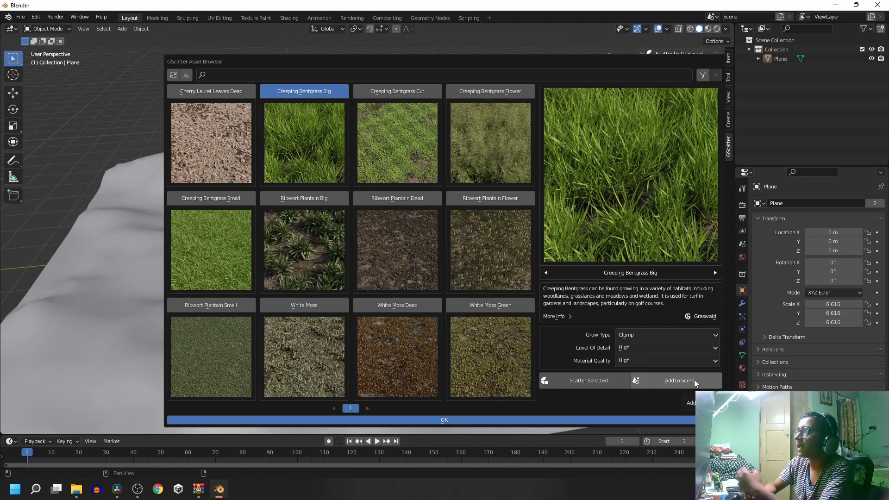
{"action": "left_click", "coordinate": [605, 382]}
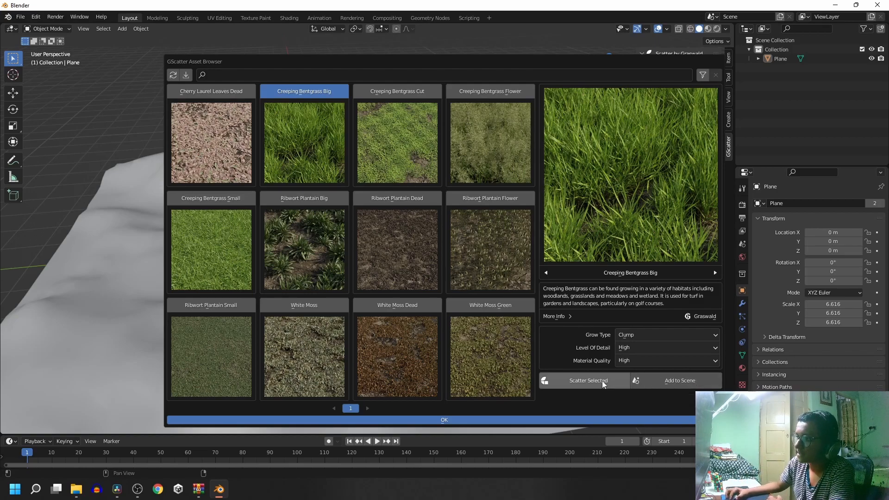
{"action": "left_click", "coordinate": [456, 422]}
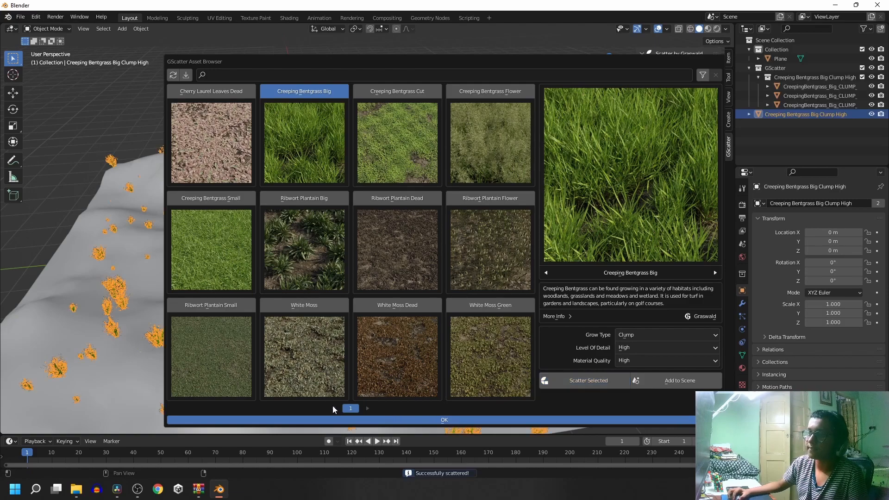
- Select the terrain plane and examine the scattered grass clumps up close and across the whole terrain
{"action": "left_click", "coordinate": [106, 194]}
{"action": "middle_click_drag", "start_coordinate": [297, 227], "coordinate": [318, 223]}
{"action": "left_click", "coordinate": [356, 253]}
{"action": "scroll", "coordinate": [352, 254], "scroll_direction": "up", "scroll_amount": 8}
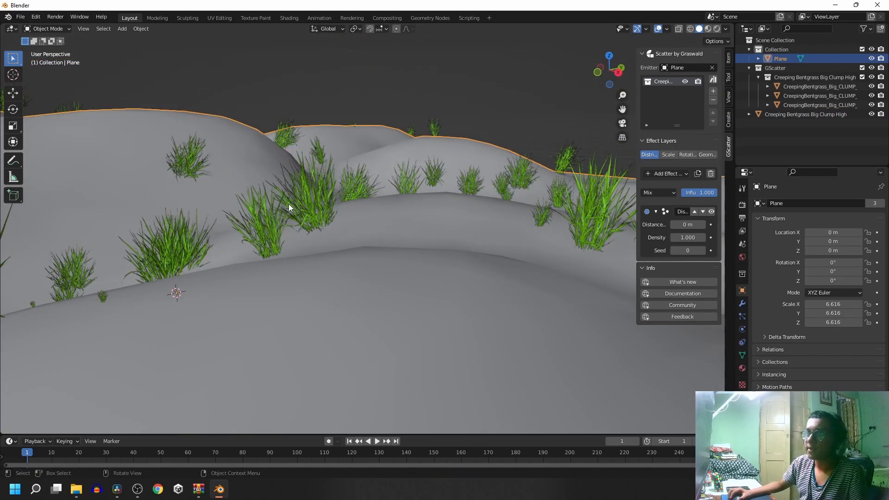
{"action": "scroll", "coordinate": [289, 205], "scroll_direction": "down", "scroll_amount": 10}
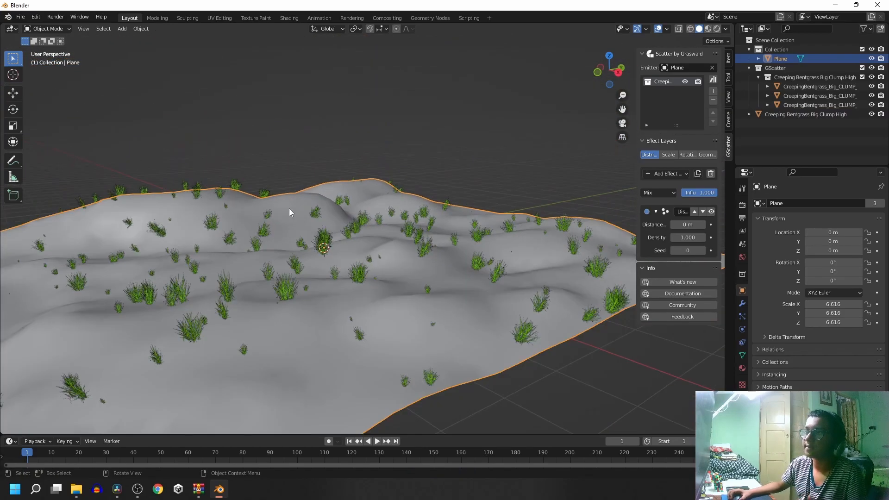
{"action": "scroll", "coordinate": [289, 209], "scroll_direction": "down", "scroll_amount": 5}
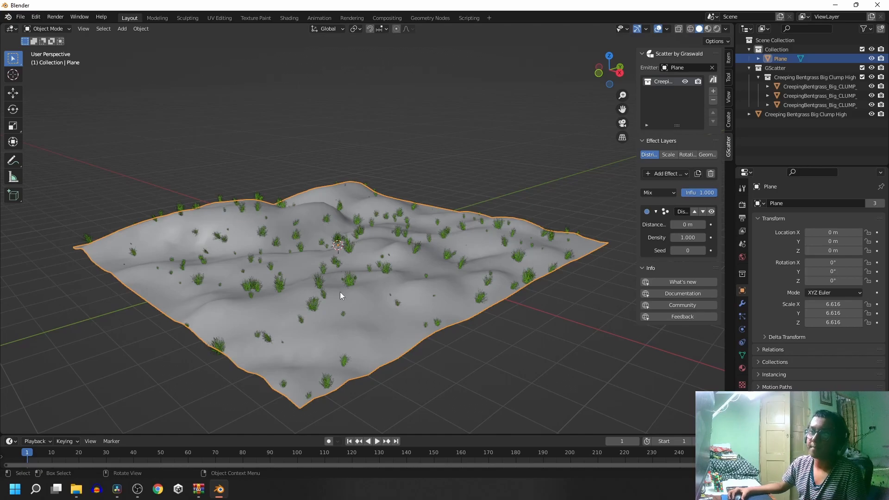
{"action": "middle_click_drag", "start_coordinate": [352, 304], "coordinate": [360, 329]}
{"action": "scroll", "coordinate": [390, 327], "scroll_direction": "up", "scroll_amount": 3}
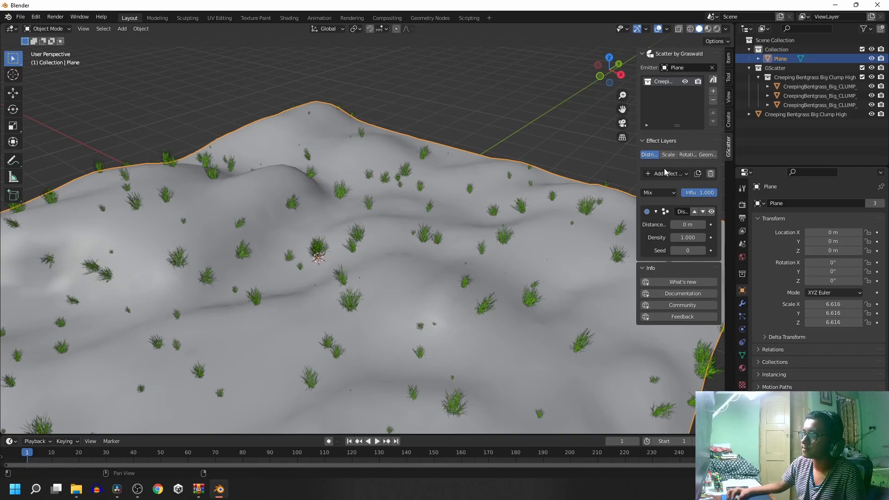
- Add a Weight Mask effect layer to the distribution of the Creeping Bentgrass scatter
{"action": "left_click_drag", "start_coordinate": [638, 169], "coordinate": [581, 170]}
{"action": "left_click", "coordinate": [634, 173]}
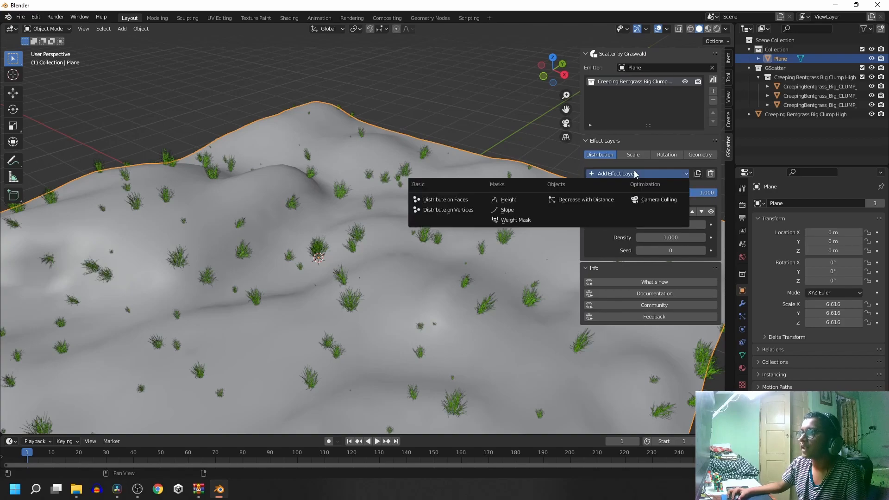
{"action": "left_click", "coordinate": [514, 220]}
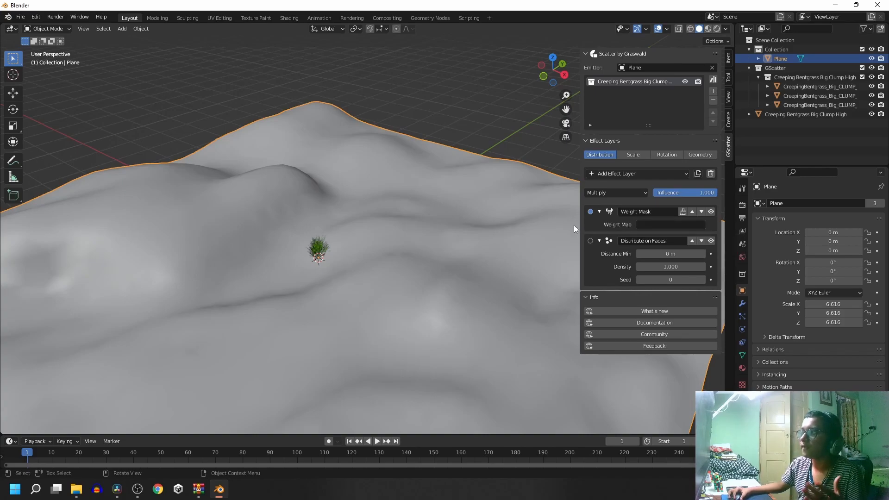
- Put the plane in Weight Paint mode, undo the trial stroke, and paint weight 1.000 over the hills surrounding its centre
{"action": "left_click", "coordinate": [43, 31]}
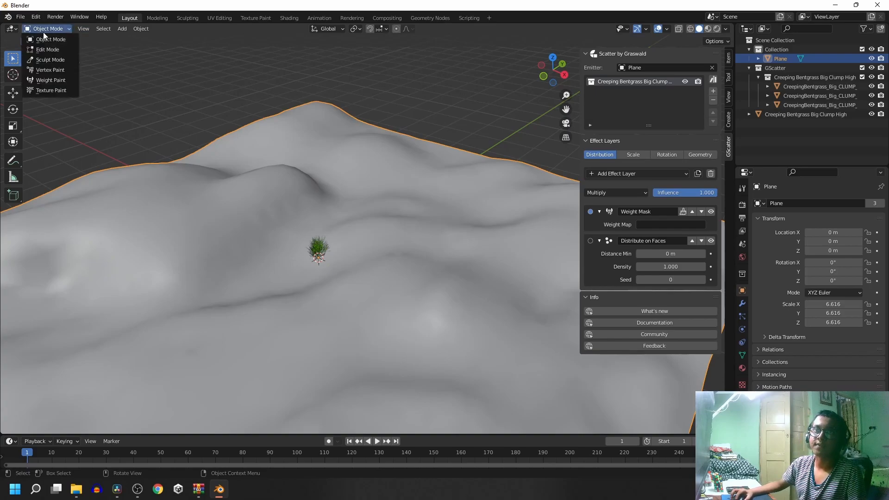
{"action": "left_click", "coordinate": [50, 80]}
{"action": "mouse_move", "coordinate": [317, 179]}
{"action": "left_mouse_down"}
{"action": "mouse_move", "coordinate": [237, 205]}
{"action": "mouse_move", "coordinate": [149, 196]}
{"action": "left_mouse_up"}
{"action": "middle_click_drag", "start_coordinate": [148, 197], "coordinate": [248, 181]}
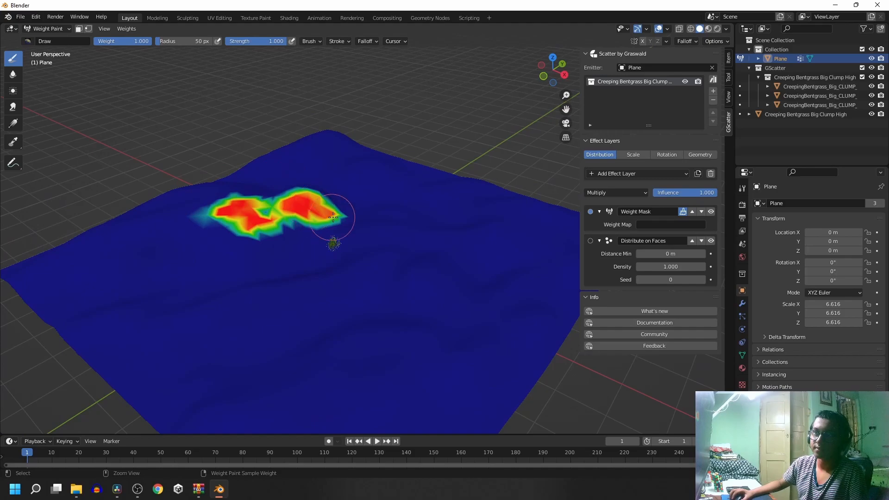
{"action": "key", "text": "ctrl+z"}
{"action": "mouse_move", "coordinate": [306, 158]}
{"action": "left_mouse_down"}
{"action": "mouse_move", "coordinate": [347, 159]}
{"action": "mouse_move", "coordinate": [319, 146]}
{"action": "mouse_move", "coordinate": [296, 162]}
{"action": "mouse_move", "coordinate": [355, 172]}
{"action": "mouse_move", "coordinate": [375, 194]}
{"action": "mouse_move", "coordinate": [477, 199]}
{"action": "mouse_move", "coordinate": [504, 233]}
{"action": "mouse_move", "coordinate": [447, 287]}
{"action": "mouse_move", "coordinate": [451, 315]}
{"action": "mouse_move", "coordinate": [398, 366]}
{"action": "mouse_move", "coordinate": [374, 324]}
{"action": "mouse_move", "coordinate": [324, 318]}
{"action": "mouse_move", "coordinate": [278, 350]}
{"action": "mouse_move", "coordinate": [334, 345]}
{"action": "left_mouse_up"}
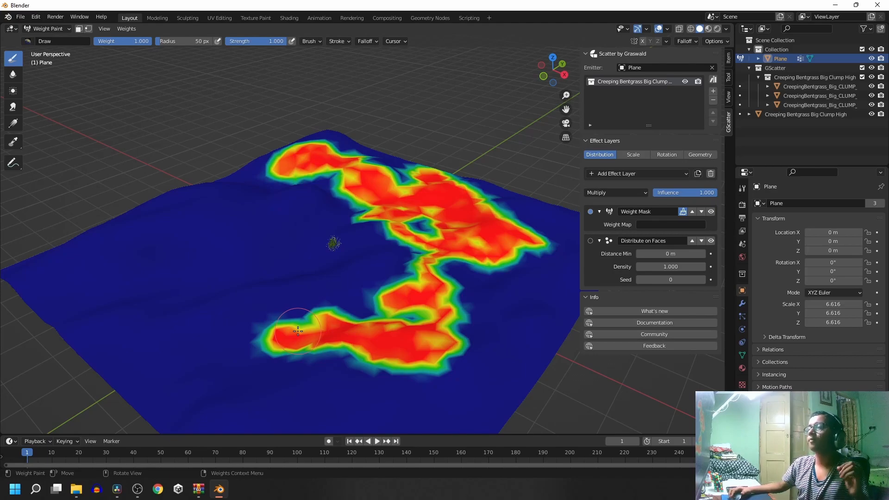
{"action": "mouse_move", "coordinate": [298, 330]}
{"action": "left_mouse_down"}
{"action": "mouse_move", "coordinate": [333, 301]}
{"action": "mouse_move", "coordinate": [278, 315]}
{"action": "mouse_move", "coordinate": [238, 278]}
{"action": "mouse_move", "coordinate": [219, 252]}
{"action": "mouse_move", "coordinate": [259, 218]}
{"action": "mouse_move", "coordinate": [232, 181]}
{"action": "mouse_move", "coordinate": [240, 197]}
{"action": "mouse_move", "coordinate": [84, 242]}
{"action": "left_mouse_up"}
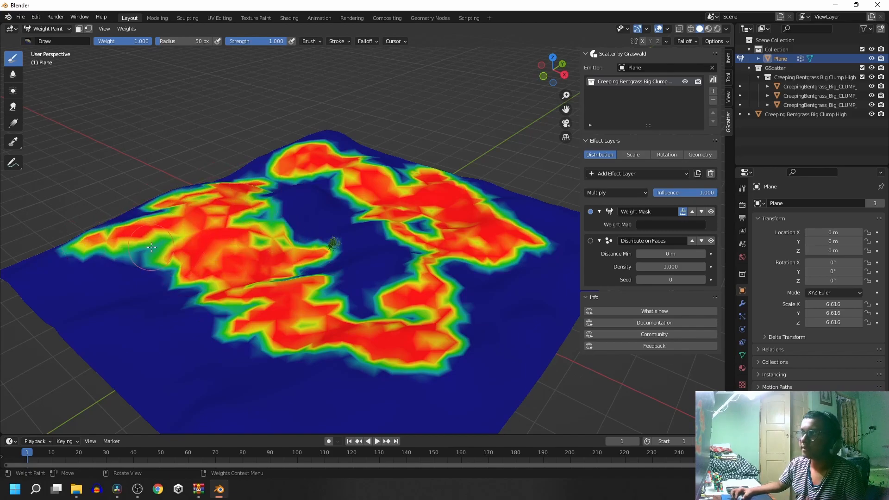
- Return the plane to Object Mode
{"action": "left_click", "coordinate": [658, 226]}
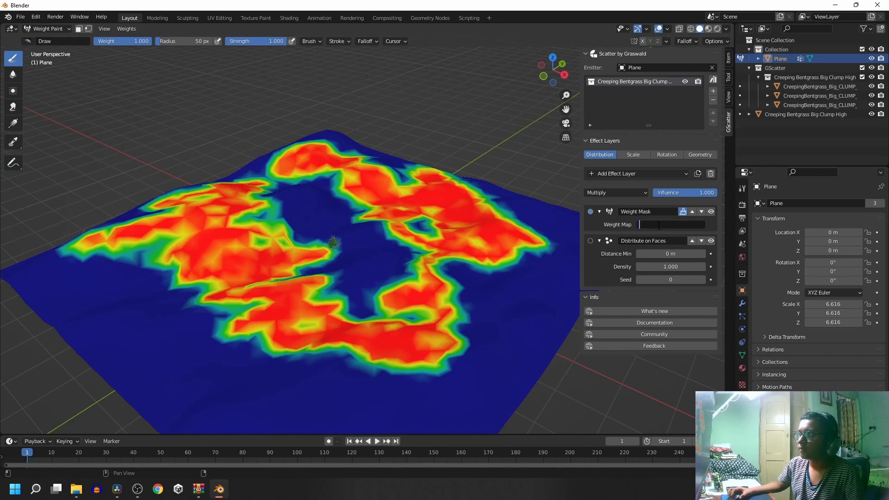
{"action": "left_click", "coordinate": [742, 304]}
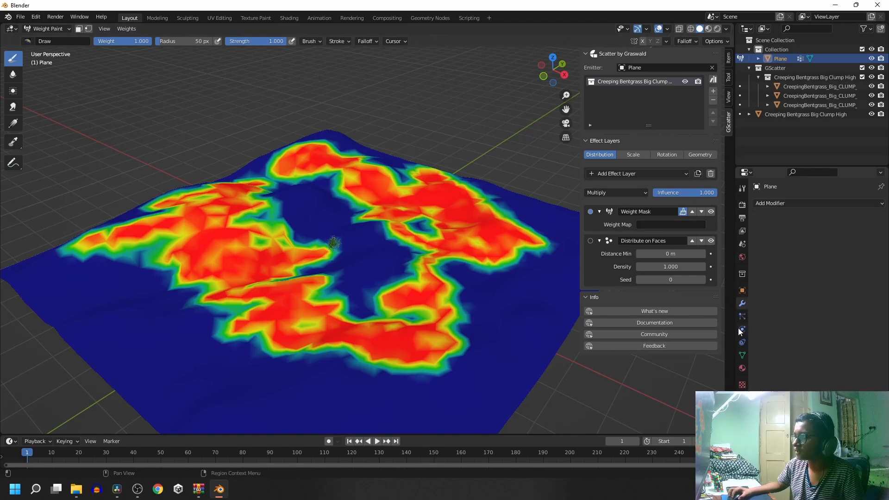
{"action": "left_click", "coordinate": [42, 28]}
{"action": "left_click", "coordinate": [49, 40]}
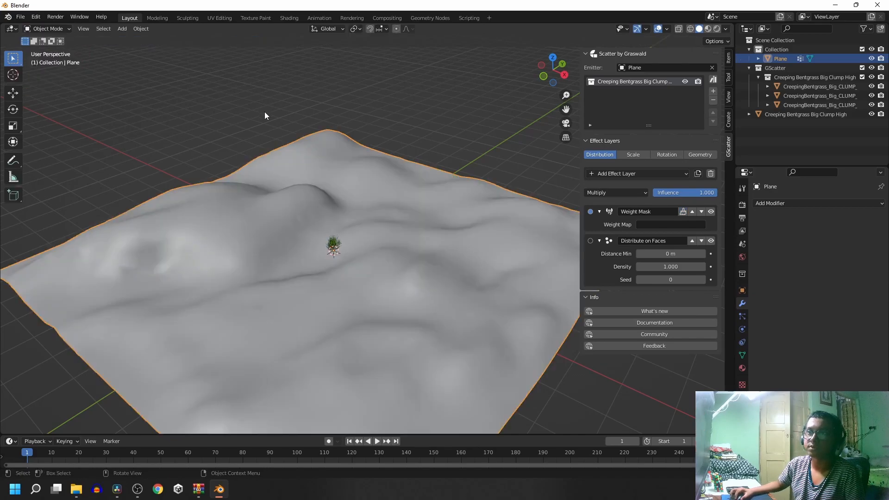
- Rename the plane's vertex group Graas and assign it as the weight map of the Weight Mask layer
{"action": "left_click", "coordinate": [383, 215]}
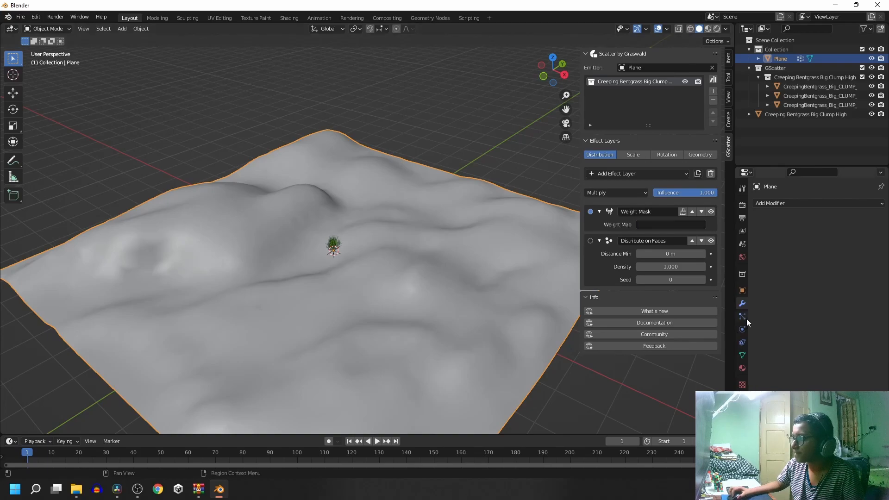
{"action": "left_click", "coordinate": [742, 291]}
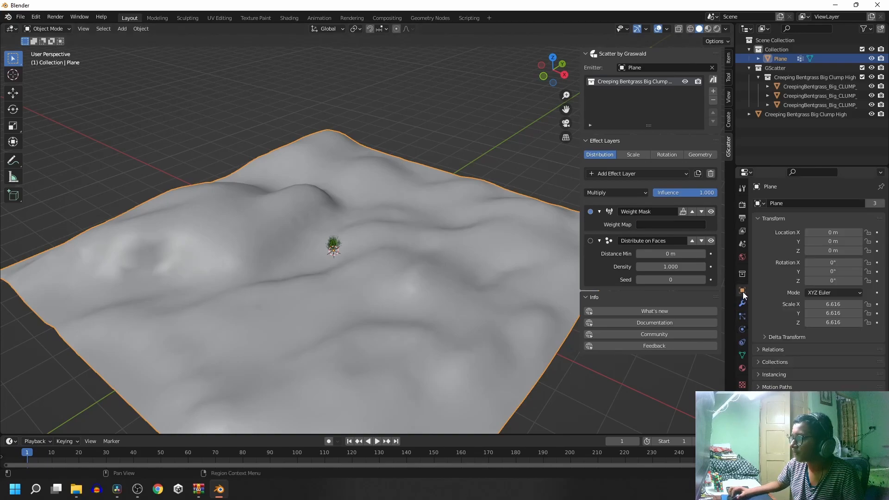
{"action": "left_click", "coordinate": [743, 328]}
{"action": "left_click", "coordinate": [742, 354]}
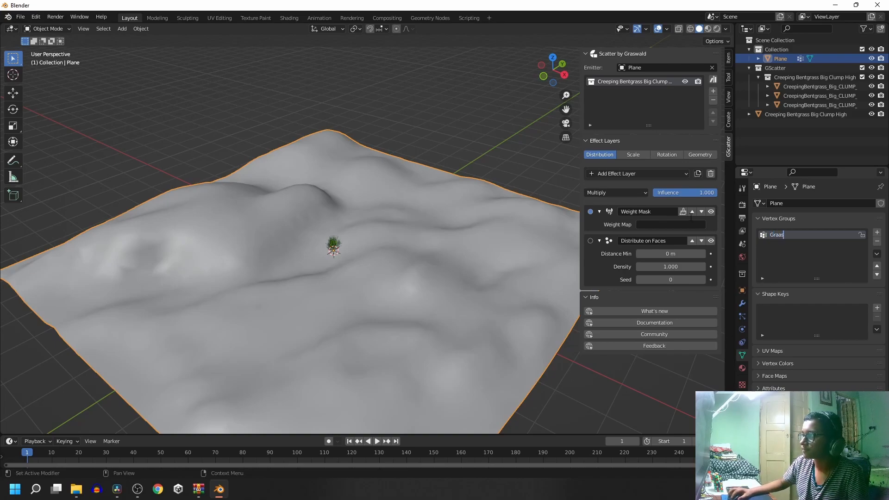
{"action": "left_click", "coordinate": [672, 226]}
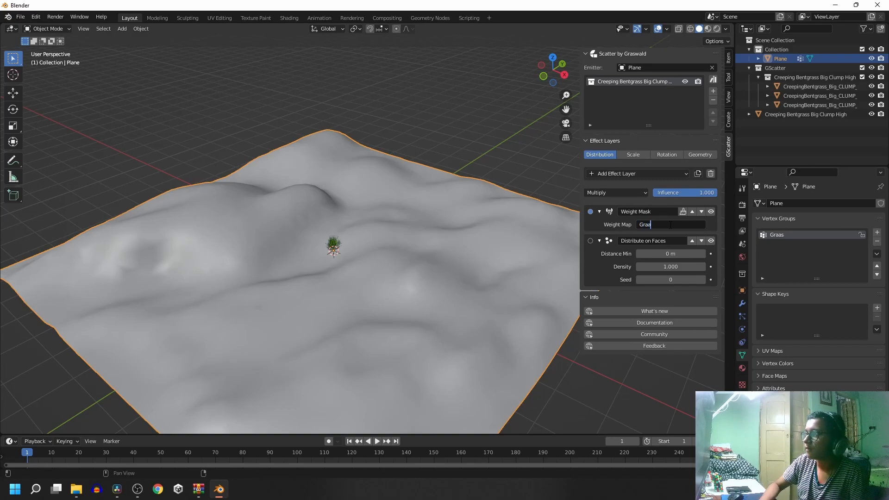
{"action": "key", "text": "Return"}
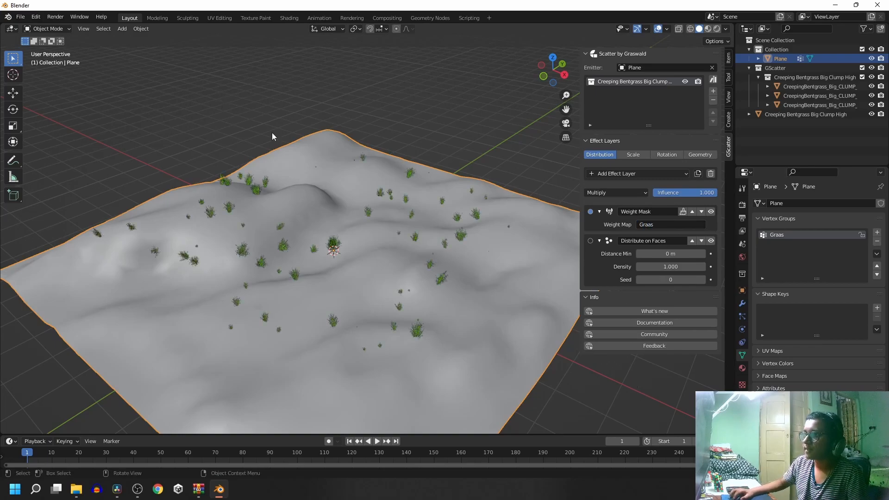
- Switch the plane back to Weight Paint and extend the painted weight along its near slope
{"action": "left_click", "coordinate": [52, 29]}
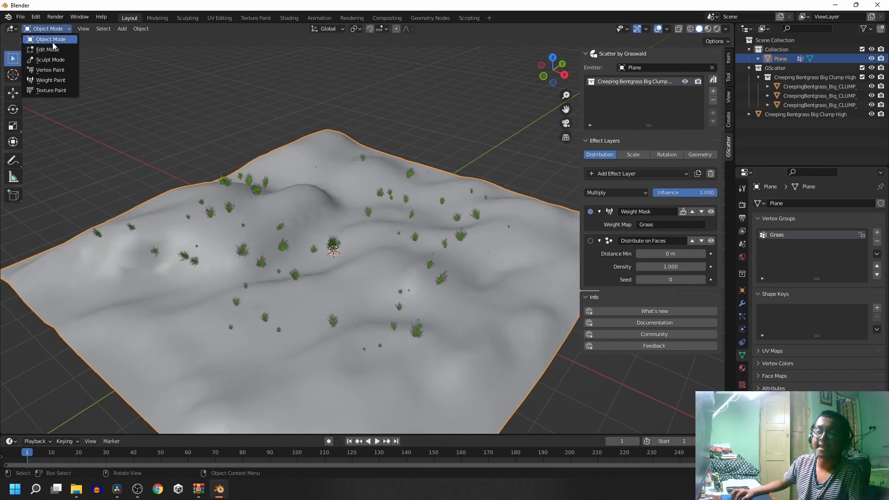
{"action": "left_click", "coordinate": [51, 80]}
{"action": "mouse_move", "coordinate": [271, 308]}
{"action": "left_mouse_down"}
{"action": "mouse_move", "coordinate": [222, 324]}
{"action": "mouse_move", "coordinate": [125, 296]}
{"action": "mouse_move", "coordinate": [144, 281]}
{"action": "mouse_move", "coordinate": [83, 285]}
{"action": "left_mouse_up"}
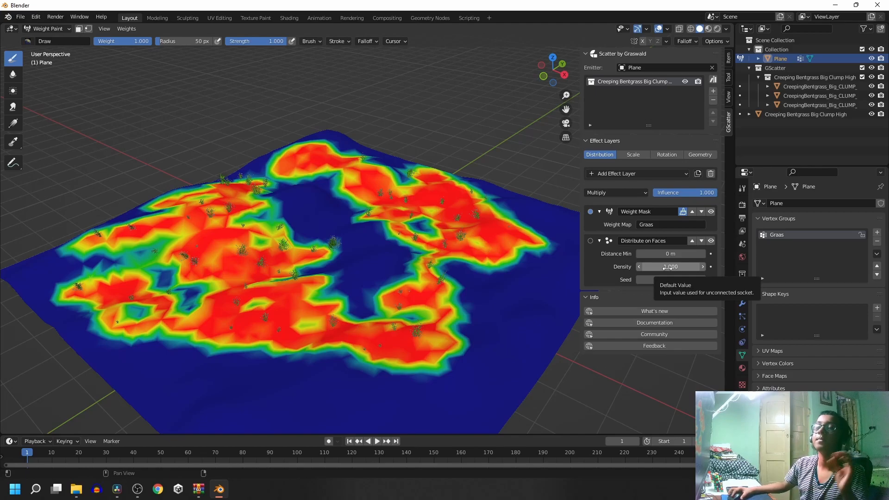
- Raise the Distribute on Faces density to 25.1 and paint weight over more of the plane's near slopes
{"action": "left_click_drag", "start_coordinate": [666, 267], "coordinate": [719, 267]}
{"action": "mouse_move", "coordinate": [293, 377]}
{"action": "left_mouse_down"}
{"action": "mouse_move", "coordinate": [208, 366]}
{"action": "mouse_move", "coordinate": [160, 423]}
{"action": "mouse_move", "coordinate": [440, 407]}
{"action": "mouse_move", "coordinate": [568, 275]}
{"action": "mouse_move", "coordinate": [380, 271]}
{"action": "mouse_move", "coordinate": [331, 224]}
{"action": "left_mouse_up"}
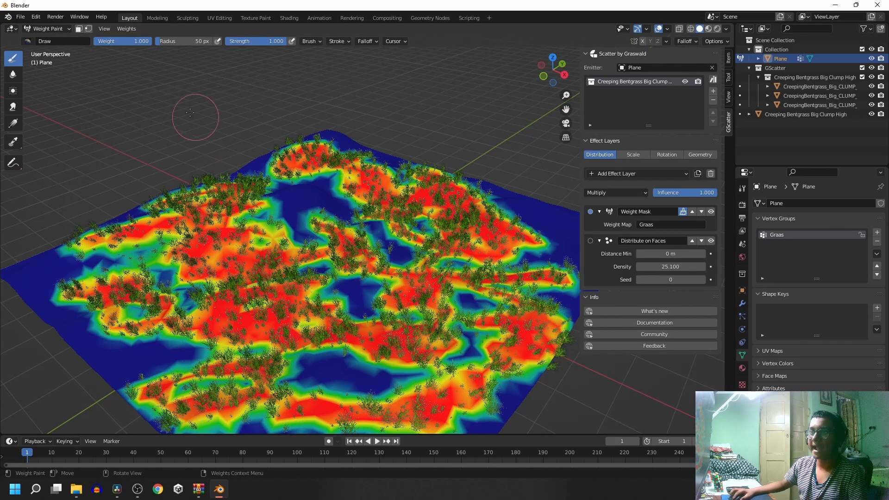
- Choose the Subtract weight brush and erase the painted weight from part of the plane's west hillside at strength 1.000
{"action": "left_click", "coordinate": [29, 42]}
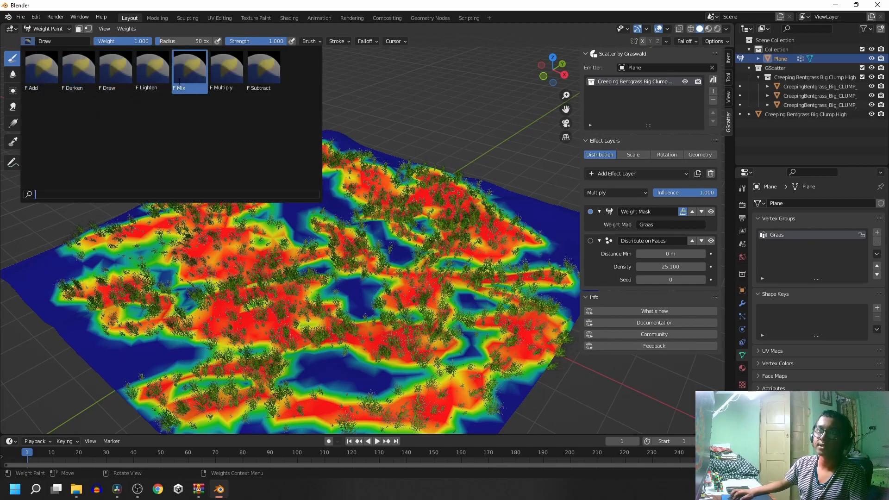
{"action": "left_click", "coordinate": [274, 88]}
{"action": "mouse_move", "coordinate": [60, 281]}
{"action": "left_mouse_down"}
{"action": "mouse_move", "coordinate": [109, 295]}
{"action": "mouse_move", "coordinate": [155, 264]}
{"action": "mouse_move", "coordinate": [218, 259]}
{"action": "mouse_move", "coordinate": [273, 283]}
{"action": "left_mouse_up"}
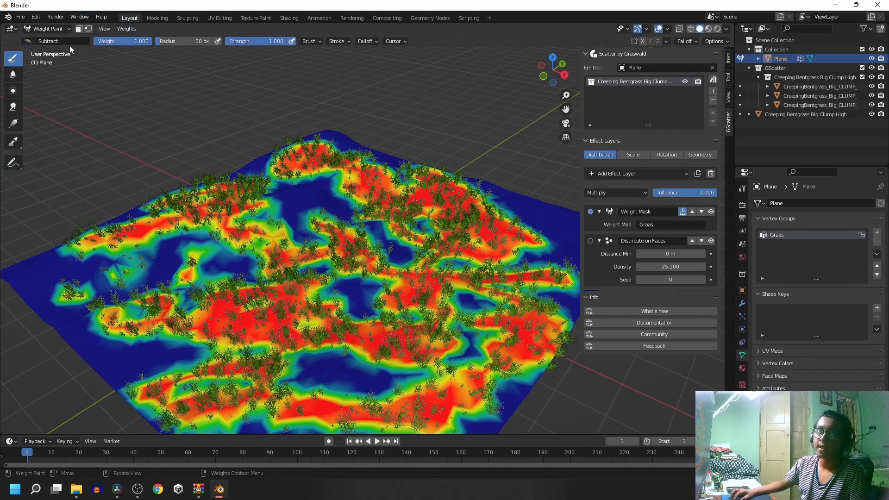
{"action": "left_click", "coordinate": [141, 75]}
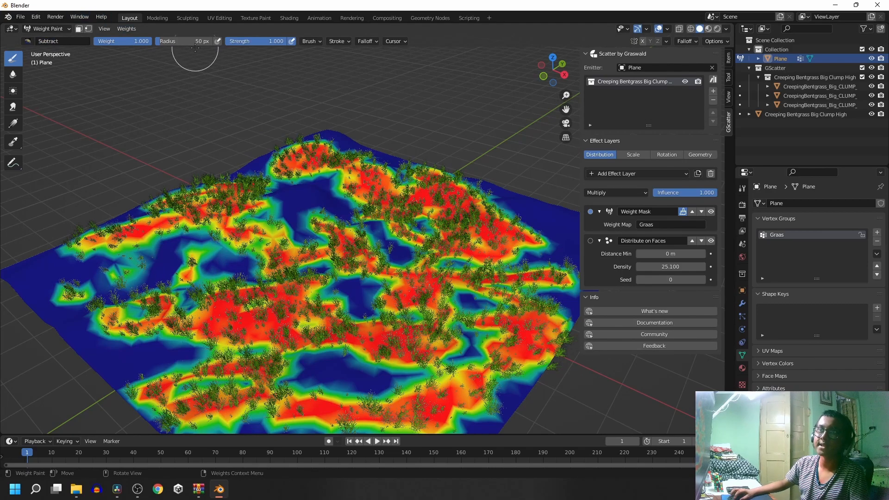
- Lower the Subtract brush strength to 0.606 and remove more weight beside the erased hillside
{"action": "key", "text": "shift+f"}
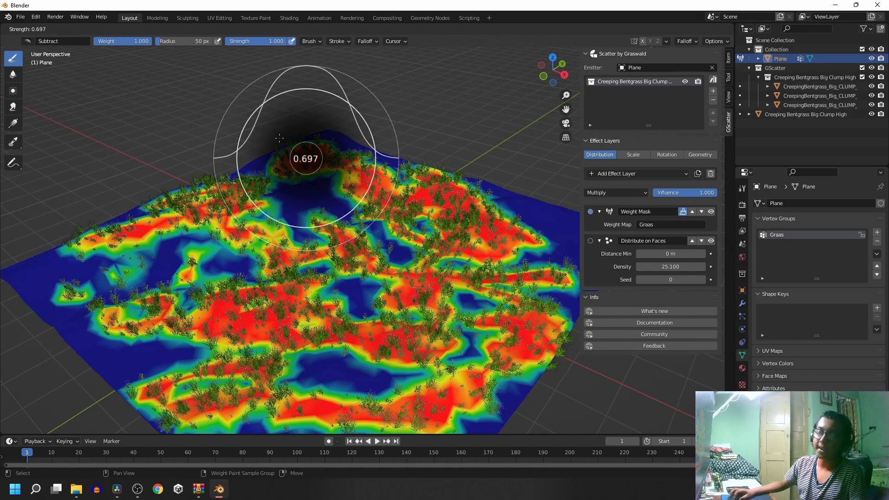
{"action": "left_click", "coordinate": [276, 137]}
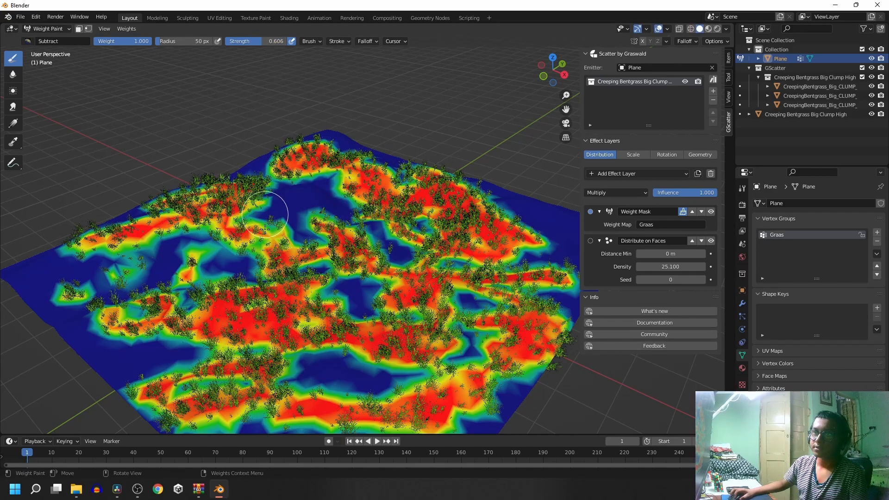
{"action": "left_click_drag", "start_coordinate": [267, 238], "coordinate": [242, 235]}
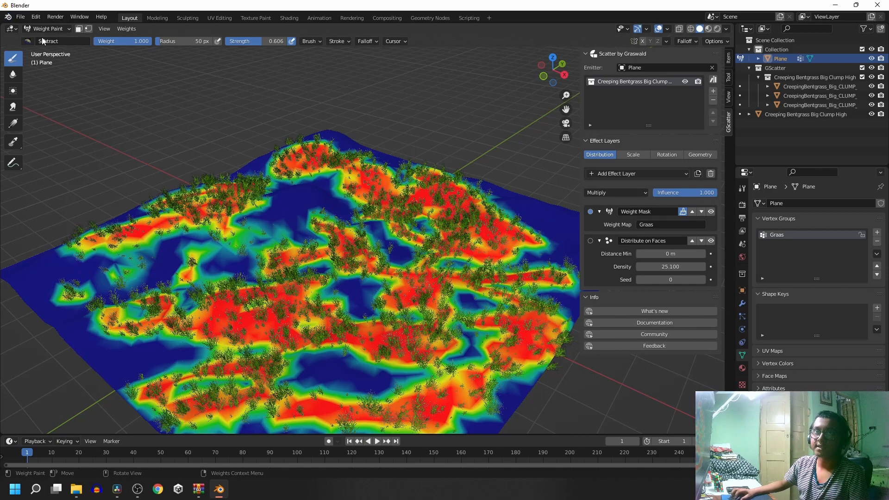
- Choose the Add weight brush and fill the blank area near the plane's centre, using strength 1.000 and reduced strengths including 0.289 and 0.511
{"action": "left_click", "coordinate": [28, 43]}
{"action": "left_click", "coordinate": [44, 72]}
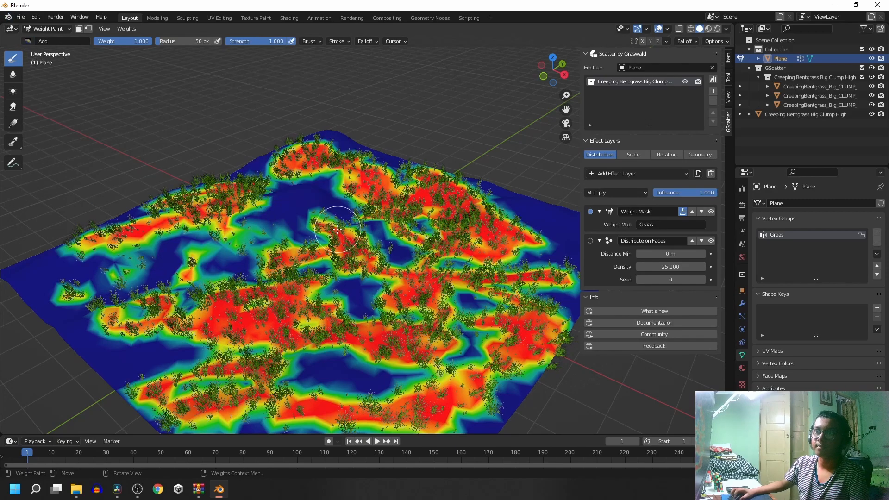
{"action": "mouse_move", "coordinate": [298, 224]}
{"action": "left_mouse_down"}
{"action": "mouse_move", "coordinate": [303, 208]}
{"action": "mouse_move", "coordinate": [278, 208]}
{"action": "left_mouse_up"}
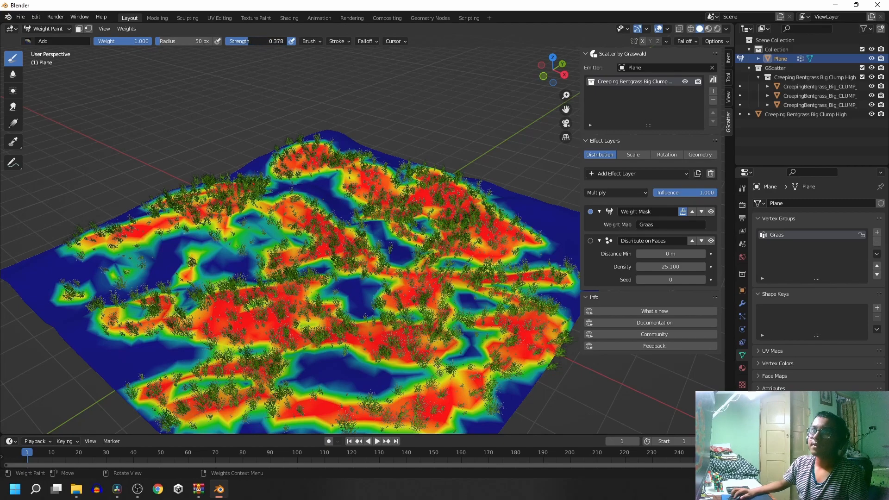
{"action": "mouse_move", "coordinate": [334, 212]}
{"action": "left_mouse_down"}
{"action": "mouse_move", "coordinate": [315, 199]}
{"action": "mouse_move", "coordinate": [349, 209]}
{"action": "mouse_move", "coordinate": [324, 192]}
{"action": "mouse_move", "coordinate": [279, 192]}
{"action": "left_mouse_up"}
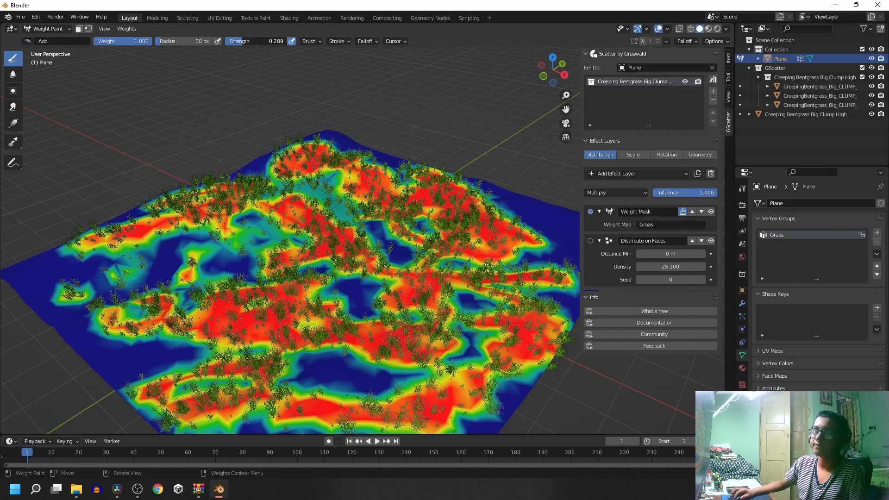
{"action": "mouse_move", "coordinate": [325, 191]}
{"action": "left_mouse_down"}
{"action": "mouse_move", "coordinate": [334, 209]}
{"action": "mouse_move", "coordinate": [303, 182]}
{"action": "mouse_move", "coordinate": [319, 192]}
{"action": "left_mouse_up"}
- Switch the plane from Weight Paint to Object Mode
{"action": "scroll", "coordinate": [308, 222], "scroll_direction": "up", "scroll_amount": 3}
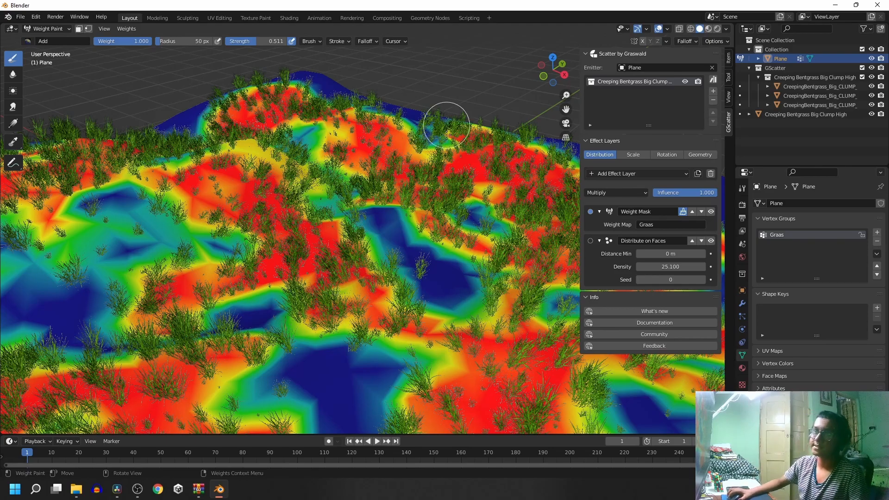
{"action": "scroll", "coordinate": [343, 293], "scroll_direction": "down", "scroll_amount": 5}
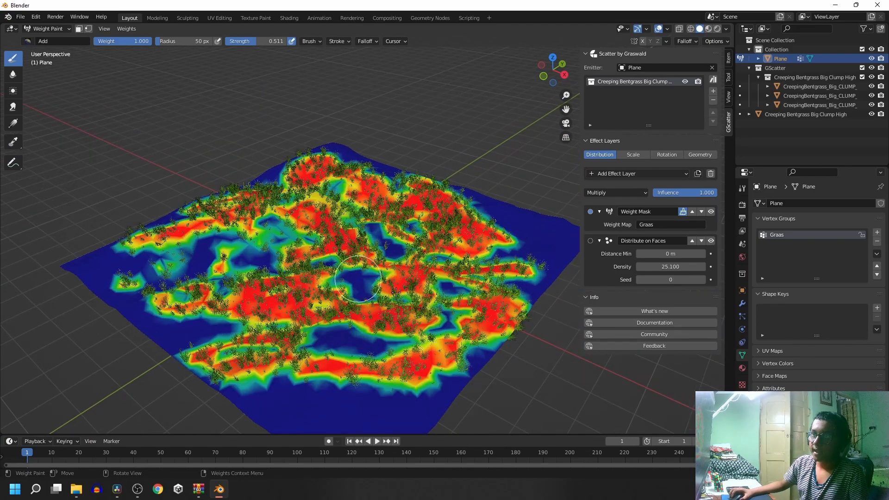
{"action": "middle_click_drag", "start_coordinate": [371, 285], "coordinate": [391, 257]}
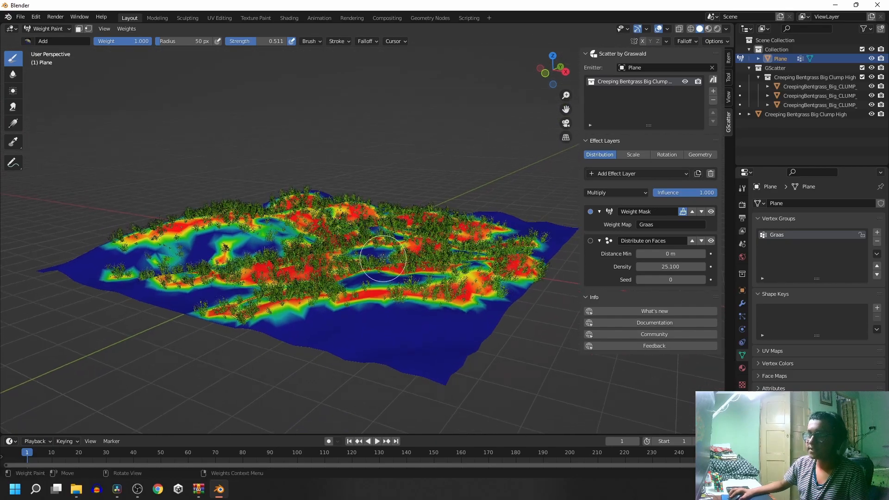
{"action": "scroll", "coordinate": [447, 254], "scroll_direction": "up", "scroll_amount": 3}
{"action": "left_click", "coordinate": [48, 29]}
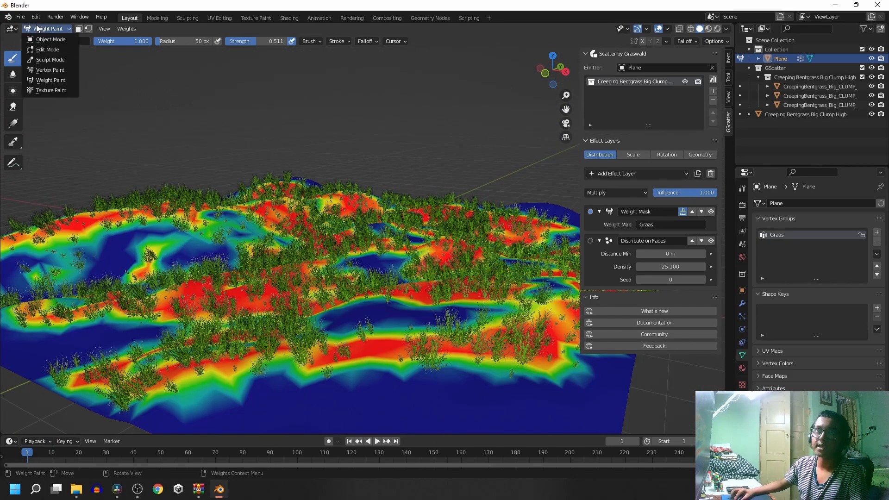
{"action": "left_click", "coordinate": [50, 39]}
{"action": "left_click", "coordinate": [465, 307]}
{"action": "left_click", "coordinate": [466, 308]}
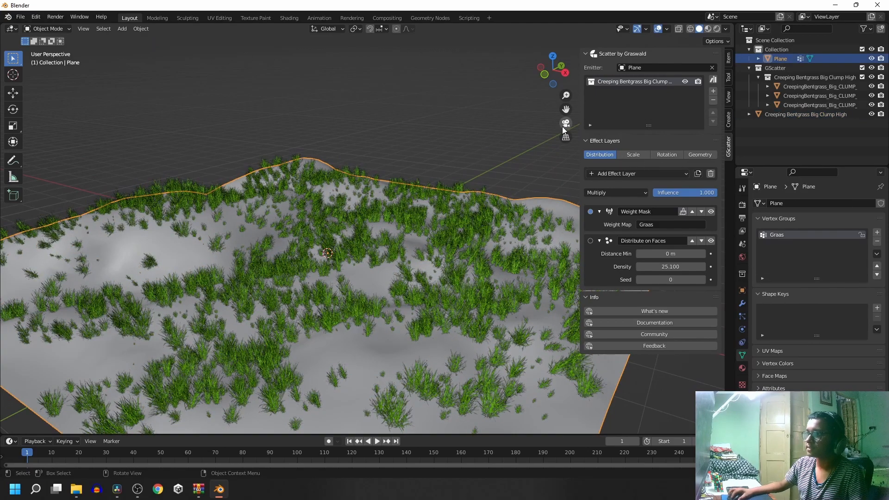
- Set the grass scatter's Main scale to 1.5
{"action": "left_click", "coordinate": [631, 155]}
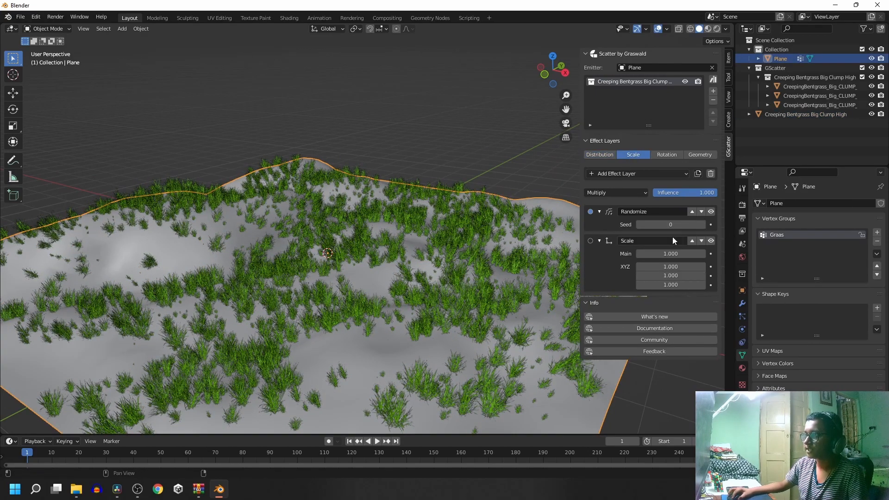
{"action": "left_click", "coordinate": [670, 253]}
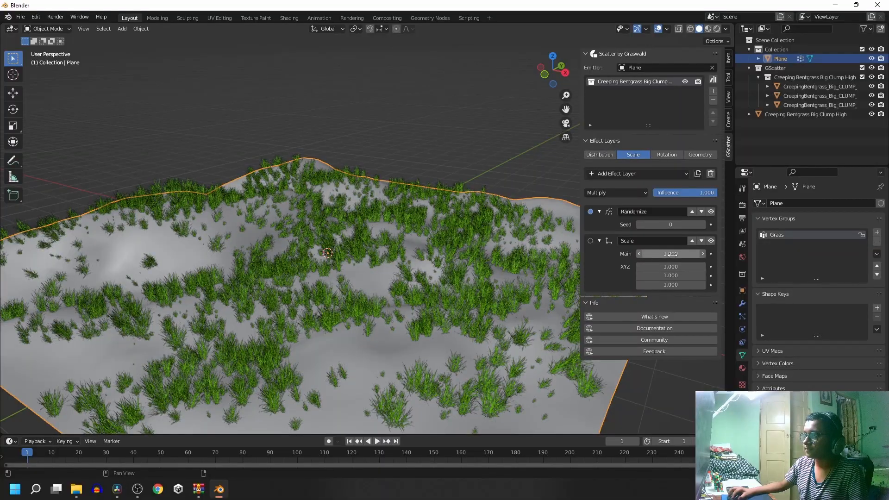
{"action": "type", "text": "4.3"}
{"action": "key", "text": "Return"}
{"action": "left_click_drag", "start_coordinate": [670, 254], "coordinate": [630, 254]}
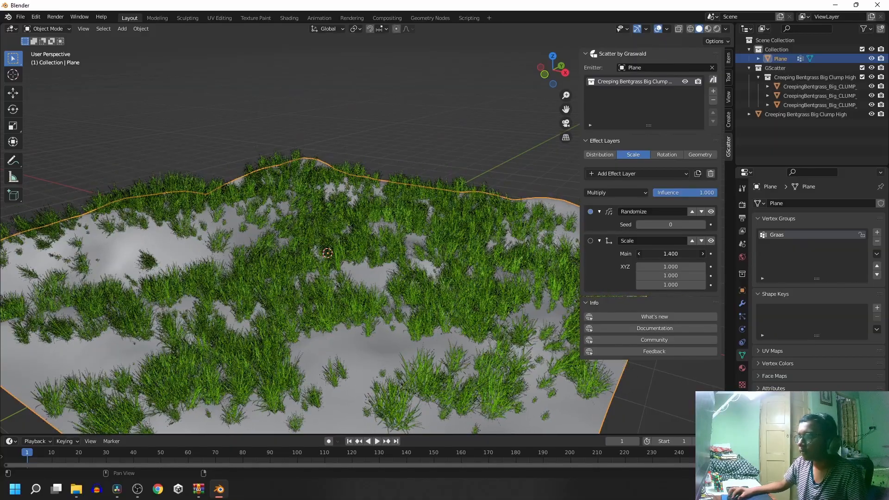
{"action": "mouse_move", "coordinate": [629, 254]}
{"action": "left_mouse_down"}
{"action": "mouse_move", "coordinate": [648, 253]}
{"action": "mouse_move", "coordinate": [621, 253]}
{"action": "left_mouse_up"}
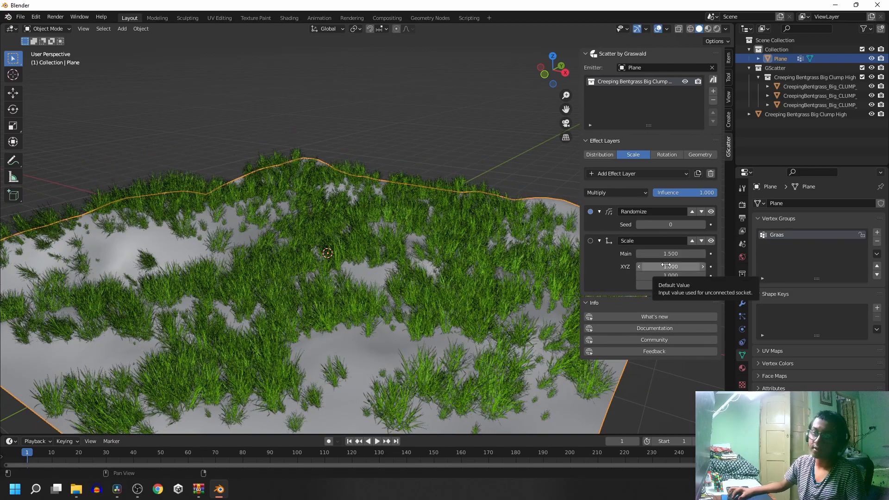
- Set the grass scatter's XYZ scale to 1.9, -0.5 and 1.7
{"action": "mouse_move", "coordinate": [670, 267]}
{"action": "left_mouse_down"}
{"action": "mouse_move", "coordinate": [740, 275]}
{"action": "mouse_move", "coordinate": [659, 276]}
{"action": "left_mouse_up"}
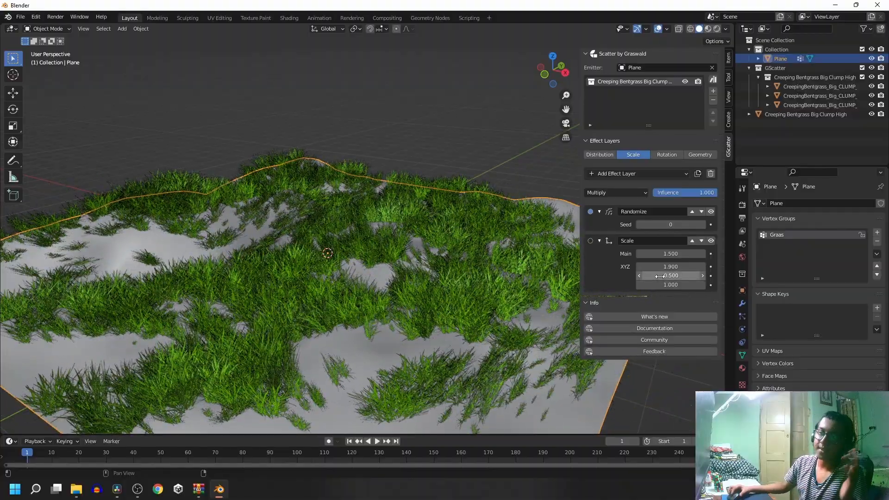
{"action": "left_click_drag", "start_coordinate": [660, 285], "coordinate": [692, 285]}
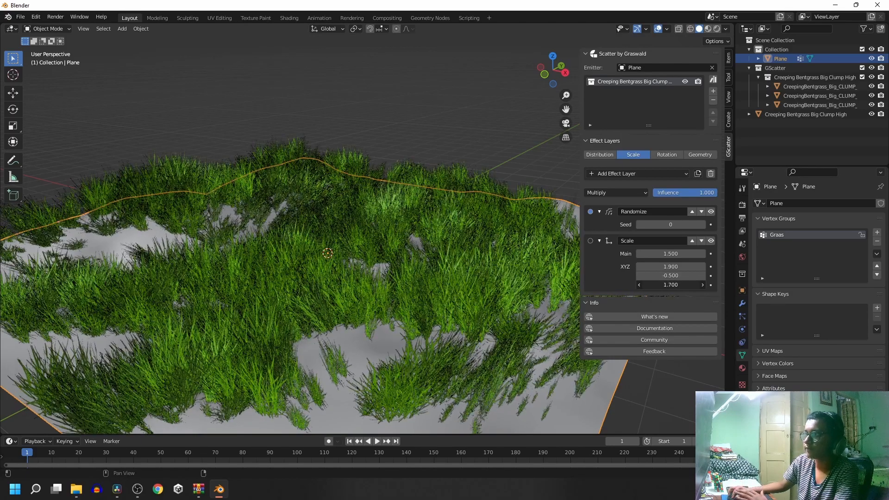
{"action": "left_click", "coordinate": [675, 256]}
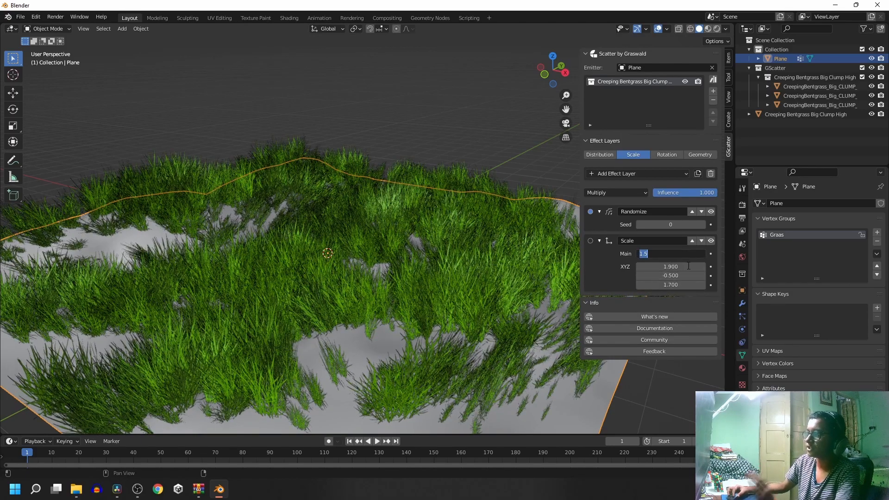
{"action": "key", "text": "Return"}
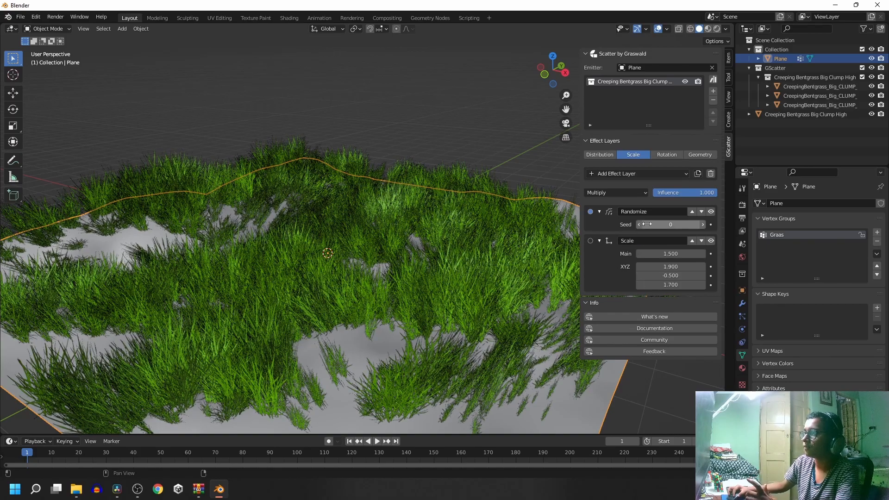
- Set the scale Randomize seed to 3, try other influence values, and return the influence to 1.000
{"action": "left_click", "coordinate": [703, 225]}
{"action": "left_click", "coordinate": [702, 225]}
{"action": "left_click", "coordinate": [703, 225]}
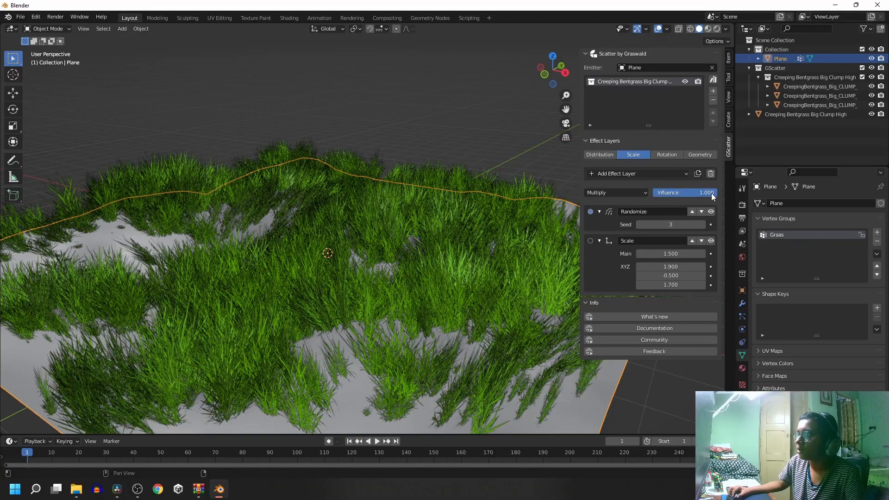
{"action": "left_click_drag", "start_coordinate": [712, 197], "coordinate": [708, 196]}
{"action": "left_click_drag", "start_coordinate": [672, 192], "coordinate": [717, 192]}
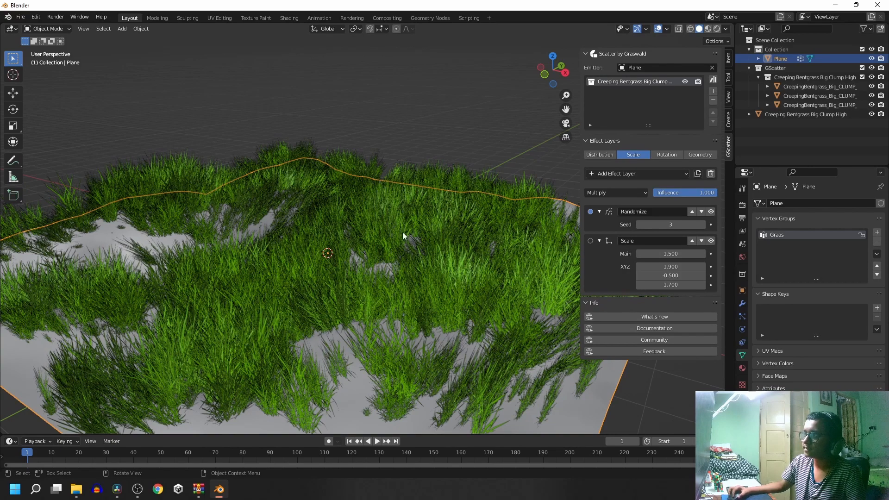
- Adjust the X rotation in the grass scatter's Rotate layer and display its geometry effect layer
{"action": "left_click", "coordinate": [673, 156]}
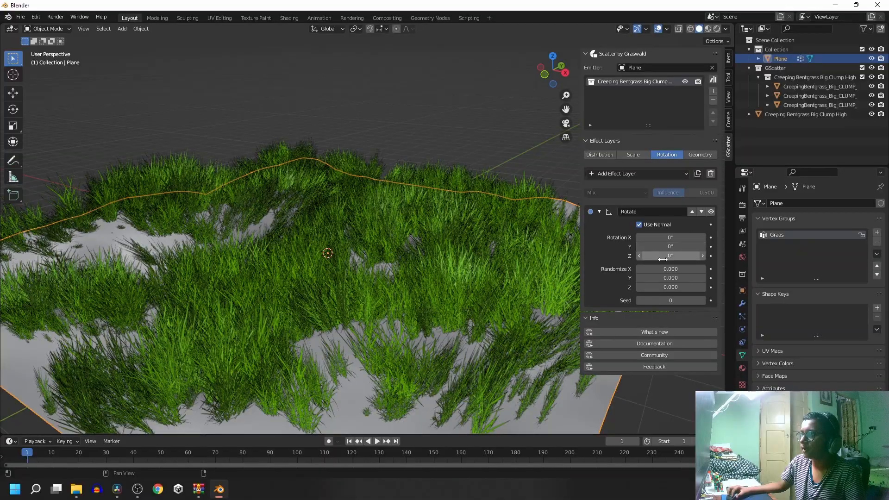
{"action": "mouse_move", "coordinate": [670, 237]}
{"action": "left_mouse_down"}
{"action": "mouse_move", "coordinate": [683, 237]}
{"action": "mouse_move", "coordinate": [665, 238]}
{"action": "left_mouse_up"}
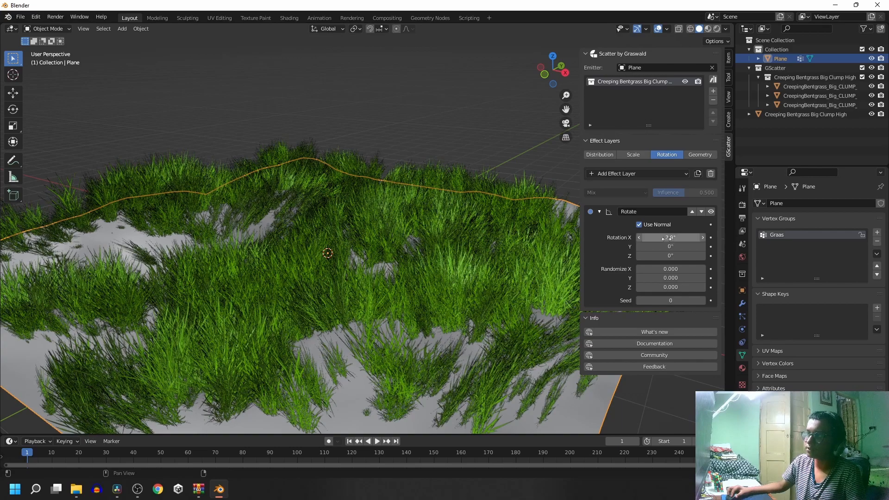
{"action": "left_click", "coordinate": [693, 156]}
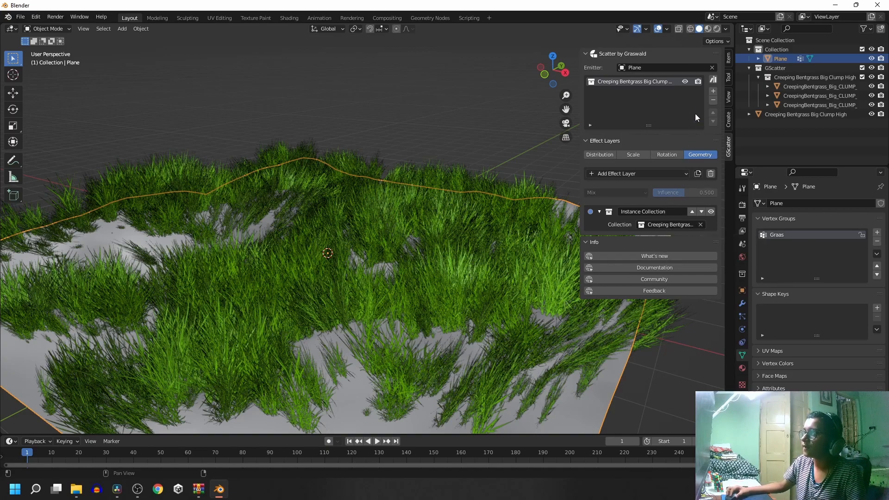
- Choose White Moss from the asset browser with Clump growth and High detail, and scatter it on the plane
{"action": "left_click", "coordinate": [713, 81]}
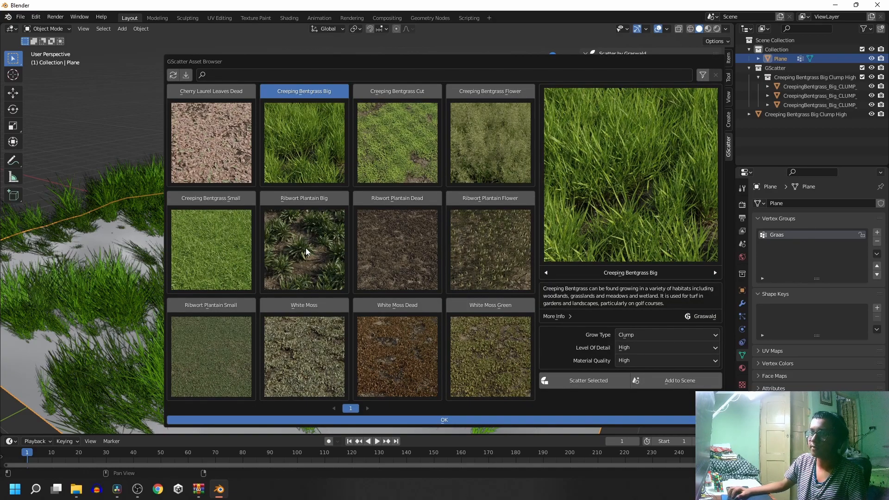
{"action": "left_click", "coordinate": [313, 313]}
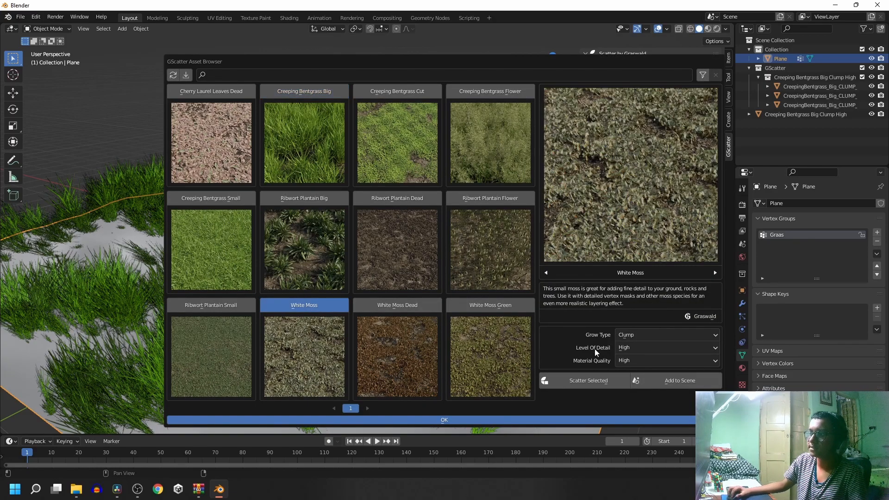
{"action": "left_click", "coordinate": [594, 380]}
{"action": "left_click", "coordinate": [90, 252]}
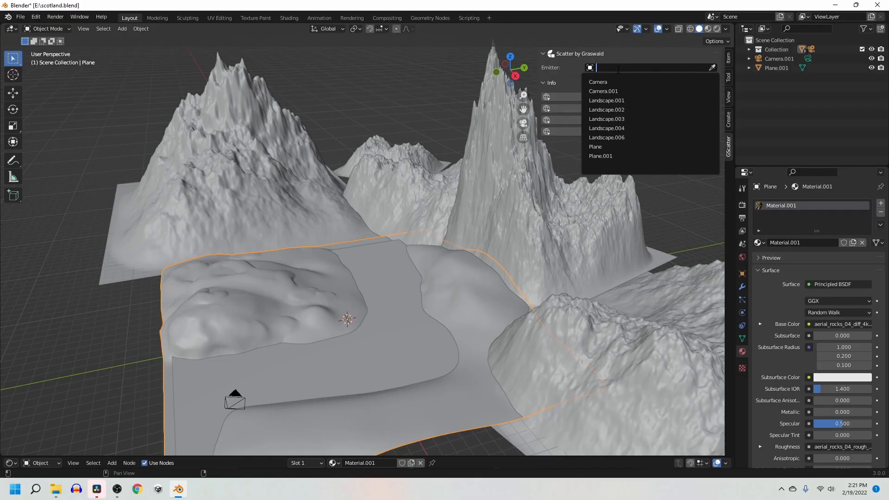
- In scotland.blend, set Plane as the emitter and scatter Creeping Bentgrass Big as high-detail clumps on it
{"action": "left_click", "coordinate": [616, 148]}
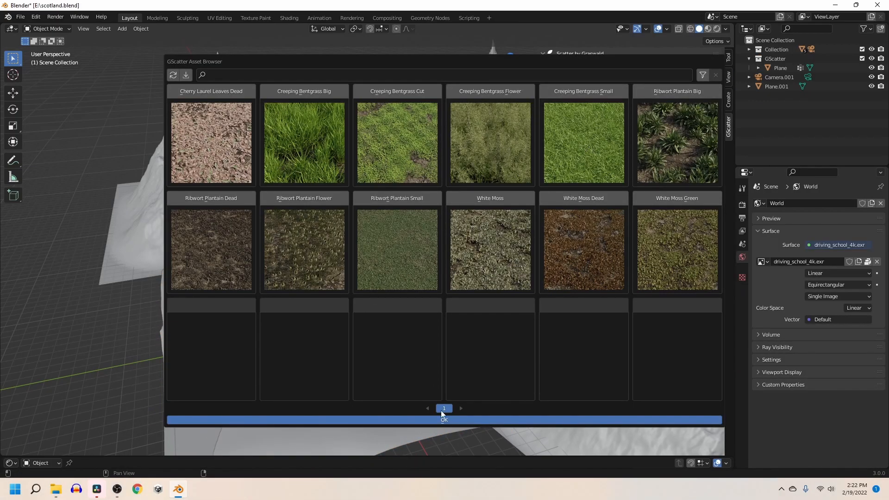
{"action": "left_click", "coordinate": [328, 162]}
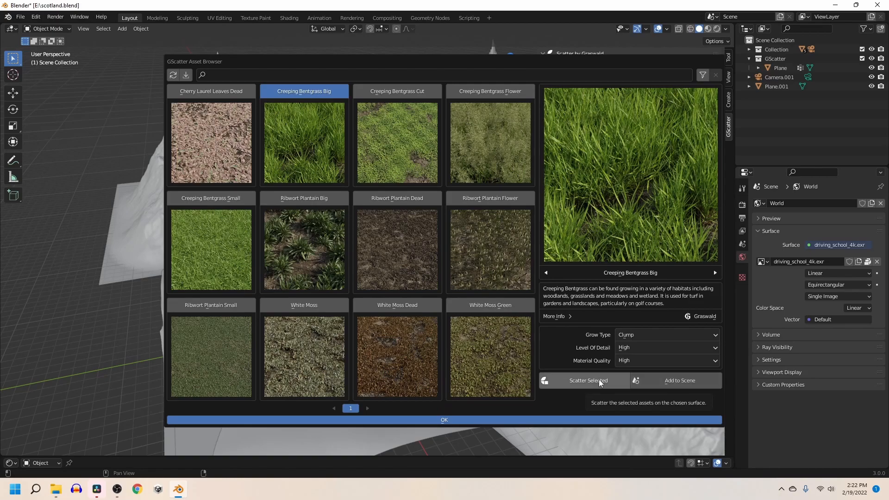
{"action": "left_click", "coordinate": [584, 381]}
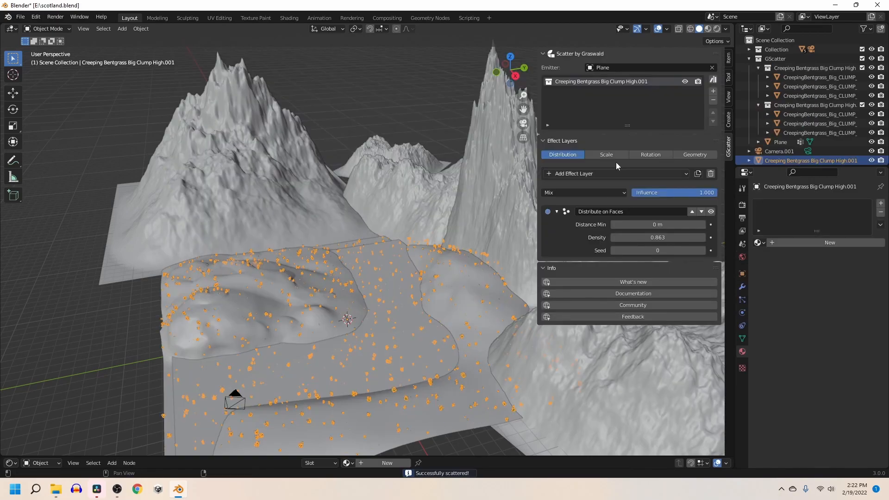
- Add a Weight Mask layer to the bentgrass distribution and paint weight 1.000 over the hills beside the water with a 63 px Draw brush
{"action": "left_click", "coordinate": [577, 174]}
{"action": "left_click", "coordinate": [514, 220]}
{"action": "left_click", "coordinate": [683, 212]}
{"action": "middle_click_drag", "start_coordinate": [306, 264], "coordinate": [370, 292]}
{"action": "mouse_move", "coordinate": [366, 314]}
{"action": "left_mouse_down"}
{"action": "mouse_move", "coordinate": [296, 350]}
{"action": "mouse_move", "coordinate": [338, 343]}
{"action": "mouse_move", "coordinate": [361, 291]}
{"action": "mouse_move", "coordinate": [269, 345]}
{"action": "mouse_move", "coordinate": [315, 277]}
{"action": "mouse_move", "coordinate": [378, 263]}
{"action": "left_mouse_up"}
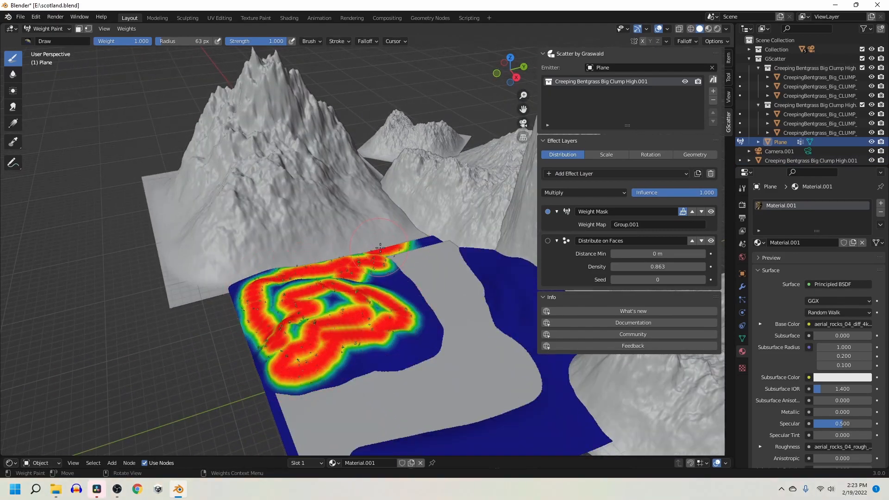
- Trim part of the painted bentgrass weight mask on the plane with the Subtract brush
{"action": "middle_click_drag", "start_coordinate": [379, 248], "coordinate": [297, 143], "text": "shift"}
{"action": "left_click", "coordinate": [29, 42]}
{"action": "left_click", "coordinate": [264, 69]}
{"action": "scroll", "coordinate": [351, 184], "scroll_direction": "up", "scroll_amount": 7}
{"action": "middle_click_drag", "start_coordinate": [351, 184], "coordinate": [259, 241], "text": "shift"}
{"action": "mouse_move", "coordinate": [259, 244]}
{"action": "left_mouse_down"}
{"action": "mouse_move", "coordinate": [317, 262]}
{"action": "mouse_move", "coordinate": [249, 286]}
{"action": "left_mouse_up"}
{"action": "middle_click_drag", "start_coordinate": [248, 286], "coordinate": [69, 83], "text": "shift"}
- Paint lighter weight at 0.266 across the hills and lake banks with a 63 px Add brush at full strength
{"action": "left_click", "coordinate": [28, 41]}
{"action": "left_click", "coordinate": [40, 60]}
{"action": "scroll", "coordinate": [347, 241], "scroll_direction": "down", "scroll_amount": 6}
{"action": "mouse_move", "coordinate": [343, 250]}
{"action": "left_mouse_down"}
{"action": "mouse_move", "coordinate": [347, 240]}
{"action": "mouse_move", "coordinate": [406, 247]}
{"action": "mouse_move", "coordinate": [353, 198]}
{"action": "mouse_move", "coordinate": [385, 281]}
{"action": "mouse_move", "coordinate": [338, 396]}
{"action": "mouse_move", "coordinate": [210, 426]}
{"action": "left_mouse_up"}
{"action": "middle_click_drag", "start_coordinate": [211, 426], "coordinate": [301, 271], "text": "shift"}
{"action": "mouse_move", "coordinate": [157, 287]}
{"action": "left_mouse_down"}
{"action": "mouse_move", "coordinate": [292, 257]}
{"action": "mouse_move", "coordinate": [138, 253]}
{"action": "mouse_move", "coordinate": [468, 183]}
{"action": "left_mouse_up"}
{"action": "mouse_move", "coordinate": [200, 138]}
{"action": "left_mouse_down"}
{"action": "mouse_move", "coordinate": [183, 137]}
{"action": "mouse_move", "coordinate": [292, 135]}
{"action": "left_mouse_up"}
{"action": "middle_click_drag", "start_coordinate": [291, 135], "coordinate": [295, 244], "text": "shift"}
{"action": "left_click_drag", "start_coordinate": [252, 324], "coordinate": [250, 278]}
{"action": "middle_click_drag", "start_coordinate": [251, 278], "coordinate": [209, 357]}
{"action": "mouse_move", "coordinate": [208, 357]}
{"action": "left_mouse_down"}
{"action": "mouse_move", "coordinate": [215, 417]}
{"action": "mouse_move", "coordinate": [272, 348]}
{"action": "mouse_move", "coordinate": [370, 267]}
{"action": "mouse_move", "coordinate": [323, 336]}
{"action": "mouse_move", "coordinate": [306, 195]}
{"action": "mouse_move", "coordinate": [287, 126]}
{"action": "left_mouse_up"}
{"action": "scroll", "coordinate": [206, 194], "scroll_direction": "up", "scroll_amount": 7}
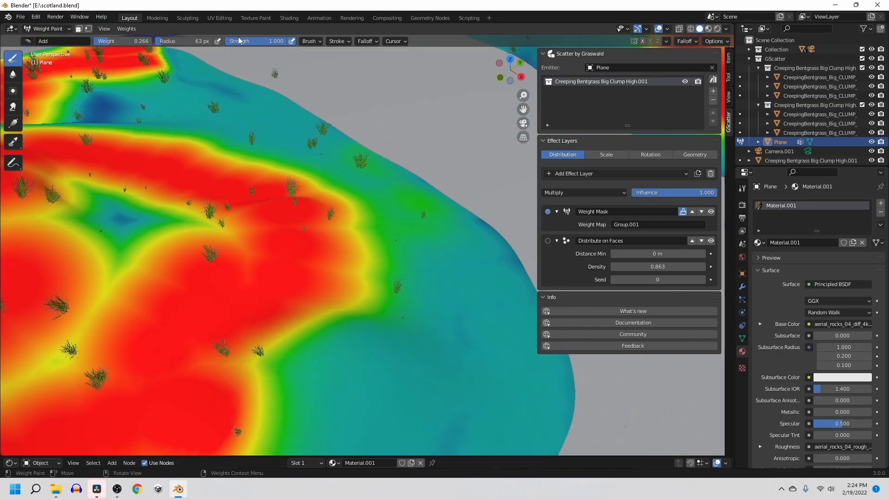
- Switch to the Subtract brush and lower its strength to 0.281, undoing the test stroke
{"action": "left_click_drag", "start_coordinate": [283, 42], "coordinate": [257, 42]}
{"action": "middle_click_drag", "start_coordinate": [278, 147], "coordinate": [294, 241]}
{"action": "left_click", "coordinate": [28, 41]}
{"action": "left_click", "coordinate": [254, 70]}
{"action": "mouse_move", "coordinate": [249, 275]}
{"action": "left_mouse_down"}
{"action": "mouse_move", "coordinate": [201, 259]}
{"action": "mouse_move", "coordinate": [211, 258]}
{"action": "left_mouse_up"}
{"action": "key", "text": "ctrl+z"}
{"action": "left_click_drag", "start_coordinate": [259, 43], "coordinate": [242, 43]}
- Fade the bentgrass weight along the hill's shoreline with the Subtract brush at 91 px and strength 0.281
{"action": "mouse_move", "coordinate": [307, 213]}
{"action": "left_mouse_down"}
{"action": "mouse_move", "coordinate": [294, 212]}
{"action": "mouse_move", "coordinate": [375, 164]}
{"action": "left_mouse_up"}
{"action": "middle_click_drag", "start_coordinate": [375, 164], "coordinate": [297, 120]}
{"action": "left_click_drag", "start_coordinate": [209, 354], "coordinate": [227, 352]}
{"action": "left_click_drag", "start_coordinate": [416, 238], "coordinate": [484, 355]}
{"action": "middle_click_drag", "start_coordinate": [330, 116], "coordinate": [373, 168]}
{"action": "left_click_drag", "start_coordinate": [373, 168], "coordinate": [412, 204]}
- Fade the weight along the opposite bank's water edge with the same soft Subtract brush
{"action": "middle_click_drag", "start_coordinate": [250, 398], "coordinate": [367, 315], "text": "shift"}
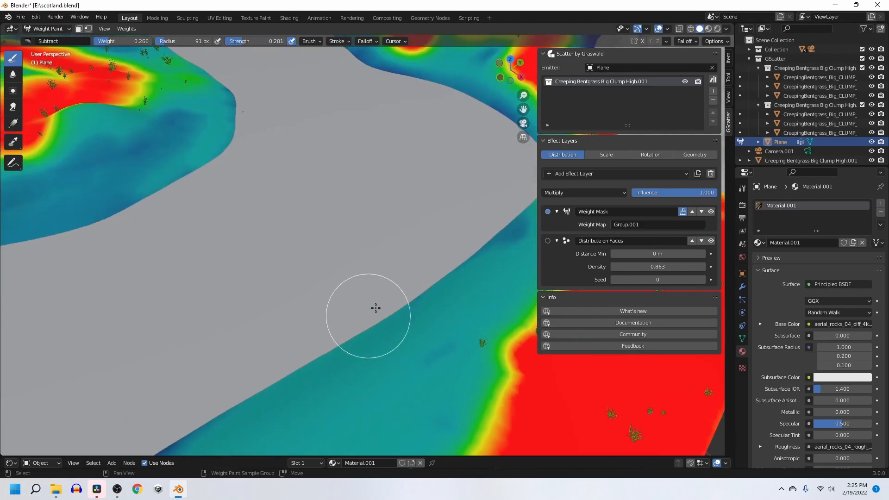
{"action": "left_click_drag", "start_coordinate": [473, 274], "coordinate": [343, 326]}
{"action": "middle_click_drag", "start_coordinate": [253, 364], "coordinate": [454, 214], "text": "shift"}
{"action": "left_click_drag", "start_coordinate": [455, 214], "coordinate": [278, 278]}
{"action": "middle_click_drag", "start_coordinate": [28, 345], "coordinate": [210, 288], "text": "shift"}
{"action": "left_click_drag", "start_coordinate": [210, 287], "coordinate": [116, 326]}
{"action": "scroll", "coordinate": [294, 257], "scroll_direction": "down", "scroll_amount": 6}
{"action": "middle_click_drag", "start_coordinate": [294, 257], "coordinate": [157, 359], "text": "shift"}
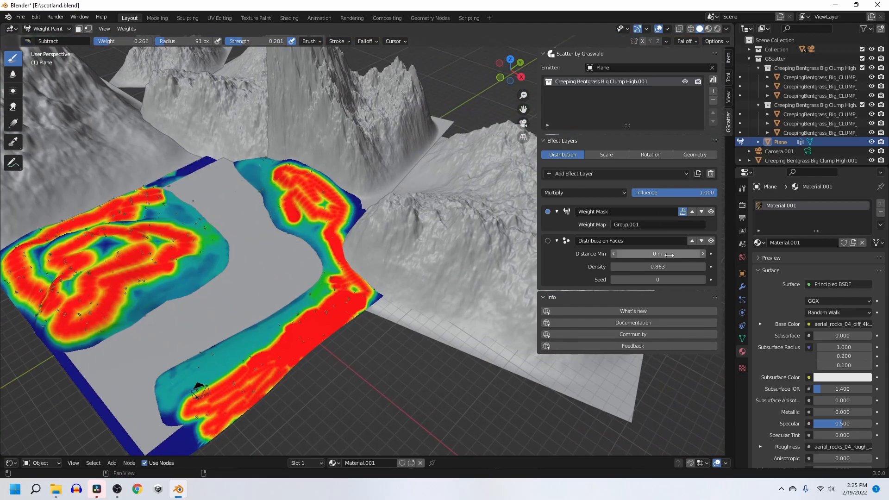
- In Object Mode, set the big bentgrass's minimum distance to -2.7 m, density to 10.663 and main scale to 2.200
{"action": "left_click_drag", "start_coordinate": [658, 254], "coordinate": [639, 254]}
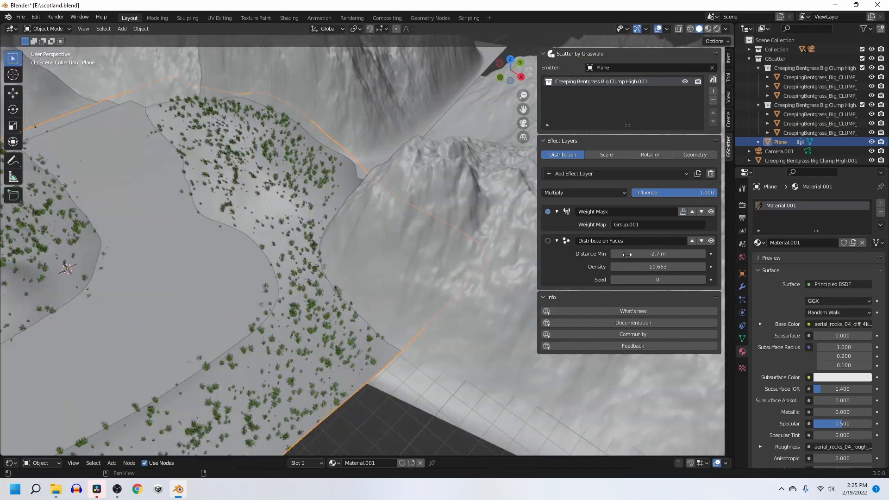
{"action": "left_click", "coordinate": [606, 155]}
{"action": "left_click_drag", "start_coordinate": [648, 254], "coordinate": [676, 253]}
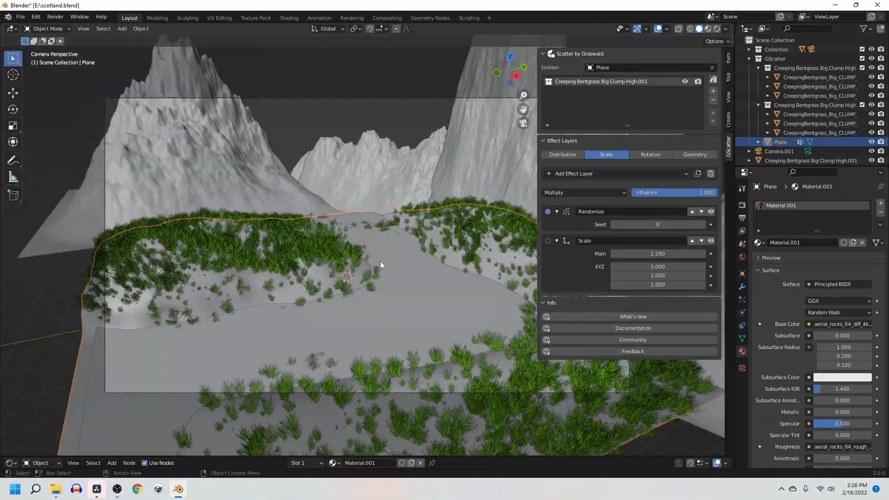
{"action": "left_click_drag", "start_coordinate": [658, 254], "coordinate": [667, 269]}
- Randomize the rotation of the big bentgrass clumps and return to the distribution effect layers
{"action": "left_click", "coordinate": [650, 155]}
{"action": "left_click_drag", "start_coordinate": [644, 278], "coordinate": [690, 287]}
{"action": "left_click", "coordinate": [694, 155]}
{"action": "left_click", "coordinate": [562, 154]}
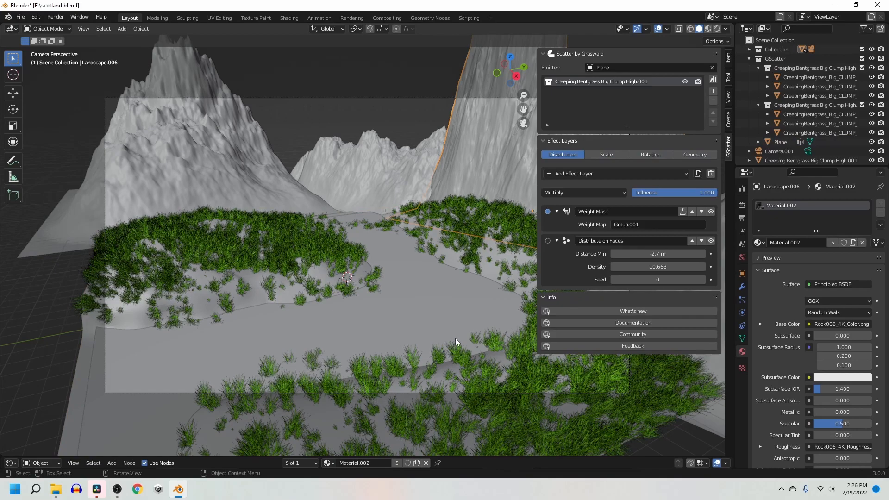
- Scatter Creeping Bentgrass Small on the plane with Clump growth, High level of detail and High material quality
{"action": "left_click", "coordinate": [713, 80]}
{"action": "left_click", "coordinate": [218, 320]}
{"action": "left_click", "coordinate": [229, 213]}
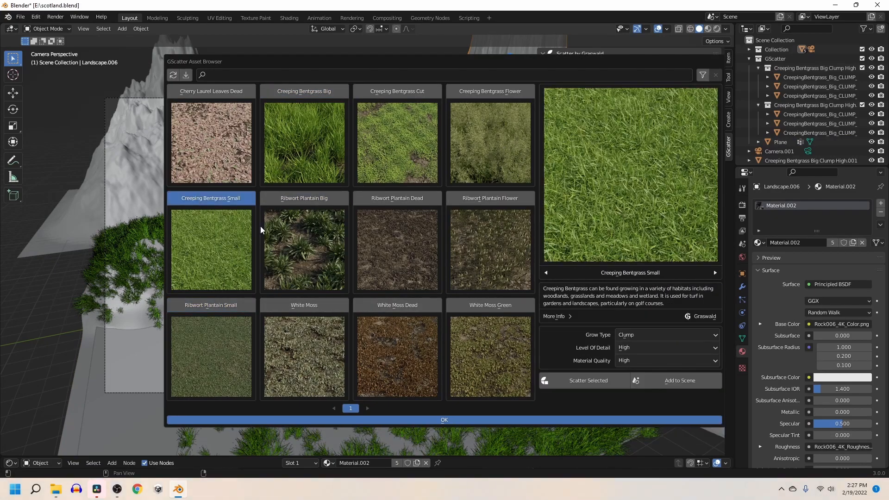
{"action": "left_click", "coordinate": [593, 382]}
{"action": "left_click", "coordinate": [448, 422]}
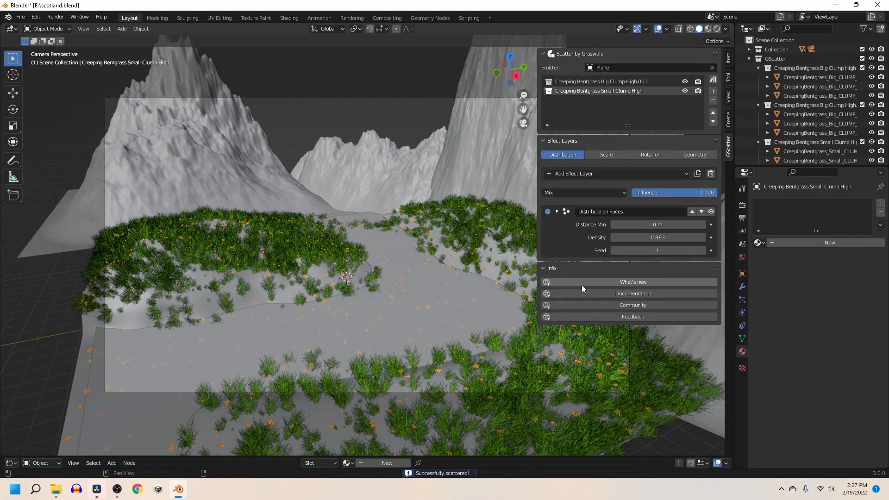
- Add a Weight Mask layer to the small bentgrass distribution, start painting its weight map, and hide the big bentgrass
{"action": "left_click", "coordinate": [602, 174]}
{"action": "left_click", "coordinate": [583, 204]}
{"action": "left_click", "coordinate": [681, 212]}
{"action": "middle_click_drag", "start_coordinate": [352, 222], "coordinate": [278, 194]}
{"action": "scroll", "coordinate": [195, 134], "scroll_direction": "up", "scroll_amount": 3}
{"action": "scroll", "coordinate": [198, 318], "scroll_direction": "down", "scroll_amount": 5}
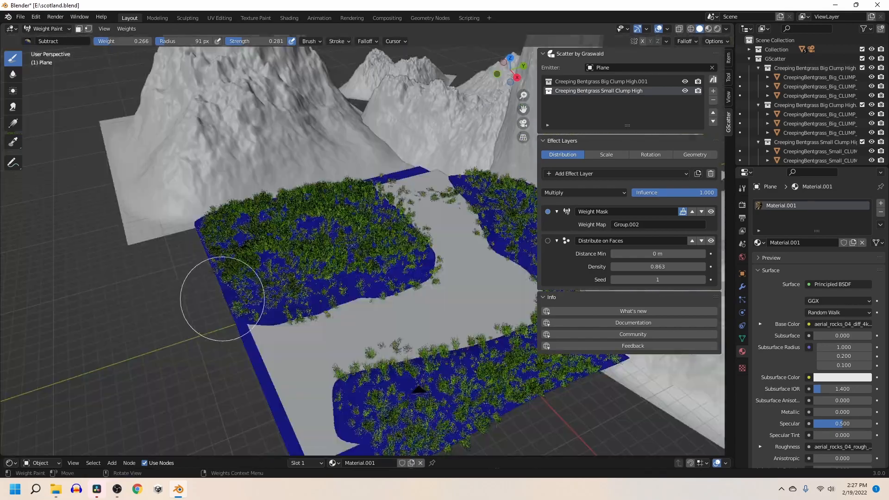
{"action": "left_click", "coordinate": [682, 83]}
- Paint the small bentgrass mask over the hills and banks with a 91 px Add brush, weight 0.586 and strength 0.622
{"action": "left_click", "coordinate": [28, 41]}
{"action": "left_click", "coordinate": [32, 72]}
{"action": "mouse_move", "coordinate": [330, 376]}
{"action": "left_mouse_down"}
{"action": "mouse_move", "coordinate": [286, 357]}
{"action": "mouse_move", "coordinate": [340, 272]}
{"action": "mouse_move", "coordinate": [306, 412]}
{"action": "mouse_move", "coordinate": [422, 294]}
{"action": "mouse_move", "coordinate": [390, 260]}
{"action": "left_mouse_up"}
{"action": "middle_click_drag", "start_coordinate": [264, 308], "coordinate": [222, 273]}
{"action": "mouse_move", "coordinate": [208, 295]}
{"action": "left_mouse_down"}
{"action": "mouse_move", "coordinate": [159, 272]}
{"action": "mouse_move", "coordinate": [230, 281]}
{"action": "left_mouse_up"}
{"action": "middle_click_drag", "start_coordinate": [230, 281], "coordinate": [262, 333]}
{"action": "mouse_move", "coordinate": [262, 333]}
{"action": "left_mouse_down"}
{"action": "mouse_move", "coordinate": [109, 377]}
{"action": "mouse_move", "coordinate": [34, 296]}
{"action": "left_mouse_up"}
{"action": "left_click_drag", "start_coordinate": [195, 209], "coordinate": [236, 153]}
{"action": "middle_click_drag", "start_coordinate": [236, 152], "coordinate": [447, 276]}
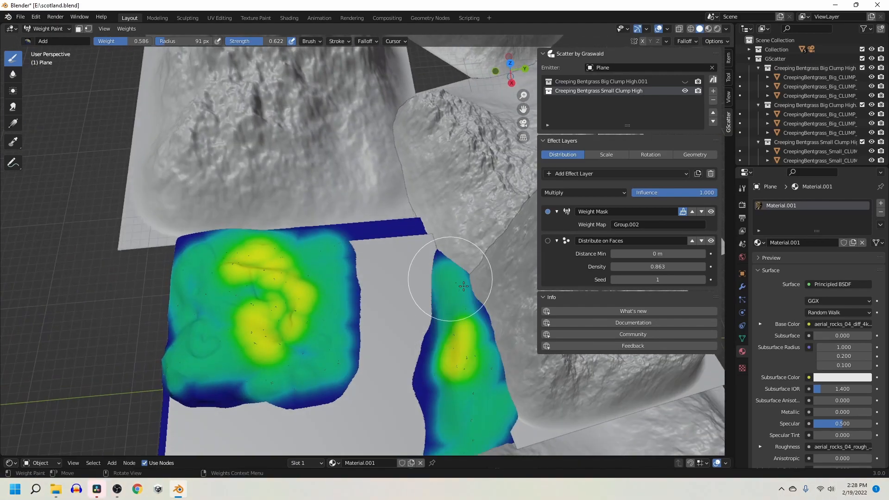
{"action": "middle_click_drag", "start_coordinate": [493, 243], "coordinate": [433, 218]}
- Return to Object Mode and save scotland.blend
{"action": "left_click", "coordinate": [49, 29]}
{"action": "left_click", "coordinate": [47, 38]}
{"action": "key", "text": "ctrl+s"}
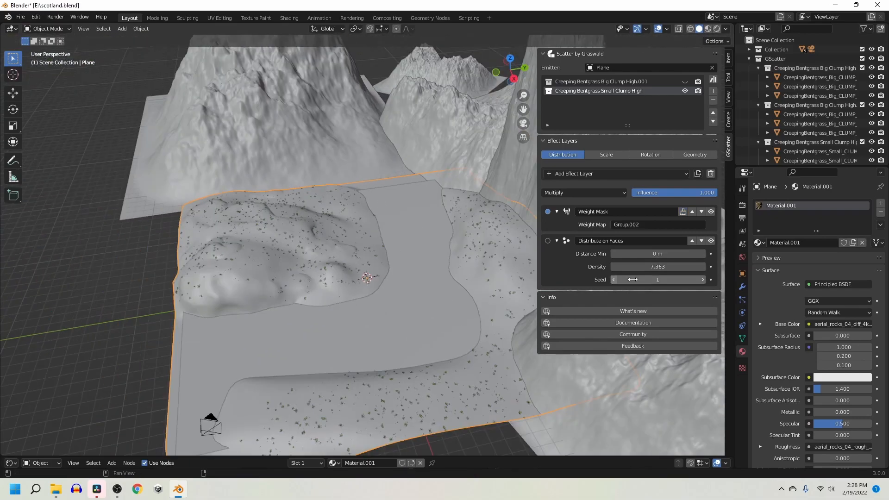
- Raise the small bentgrass scatter's density and enter a new minimum distance between clumps
{"action": "left_click_drag", "start_coordinate": [658, 266], "coordinate": [692, 267]}
{"action": "left_click", "coordinate": [667, 254]}
{"action": "key", "text": "BackSpace"}
{"action": "key", "text": "BackSpace"}
{"action": "type", "text": "01"}
{"action": "key", "text": "Return"}
{"action": "middle_click_drag", "start_coordinate": [433, 285], "coordinate": [433, 293]}
{"action": "scroll", "coordinate": [432, 285], "scroll_direction": "down", "scroll_amount": 4}
- Show the big bentgrass again alongside the small one and view the scene through the camera
{"action": "left_click", "coordinate": [609, 153]}
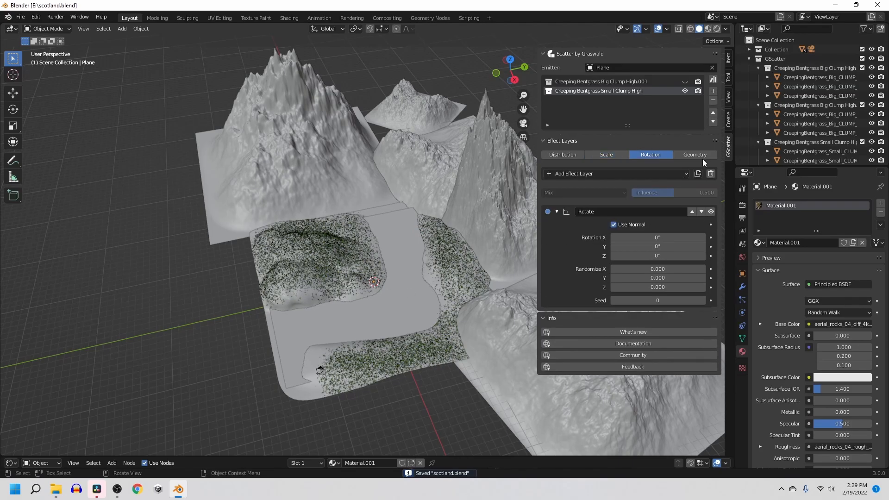
{"action": "left_click", "coordinate": [685, 81]}
{"action": "key", "text": "KP_0"}
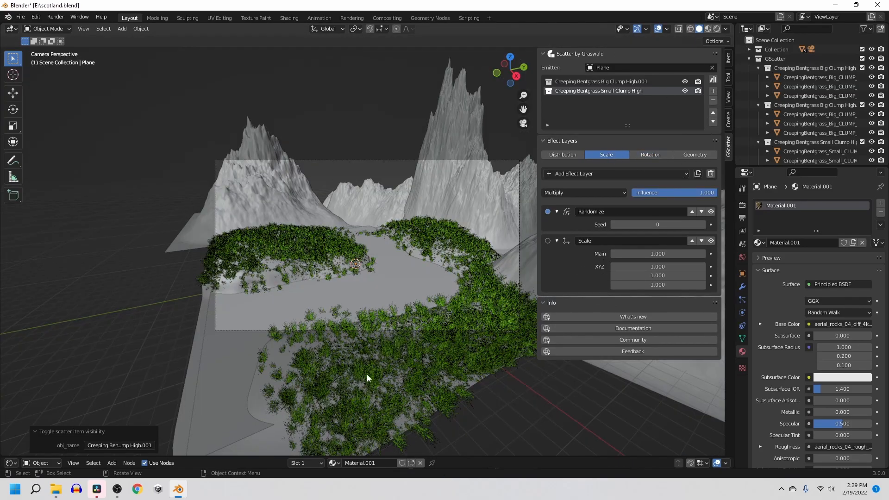
{"action": "scroll", "coordinate": [396, 374], "scroll_direction": "down", "scroll_amount": 3}
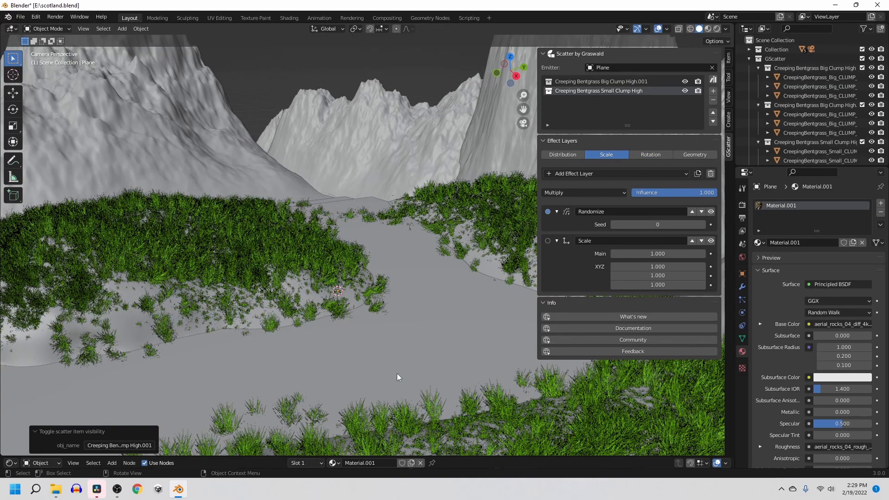
- Try subtracting weight from the near bank with the 91 px Subtract brush, using vertex groups Group.001 and Group
{"action": "left_click", "coordinate": [46, 29]}
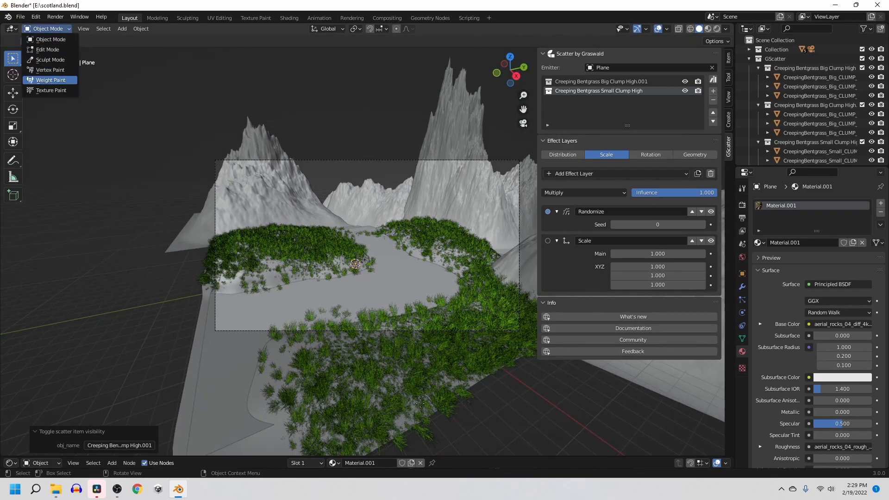
{"action": "left_click", "coordinate": [51, 79]}
{"action": "left_click", "coordinate": [742, 339]}
{"action": "left_click", "coordinate": [782, 244]}
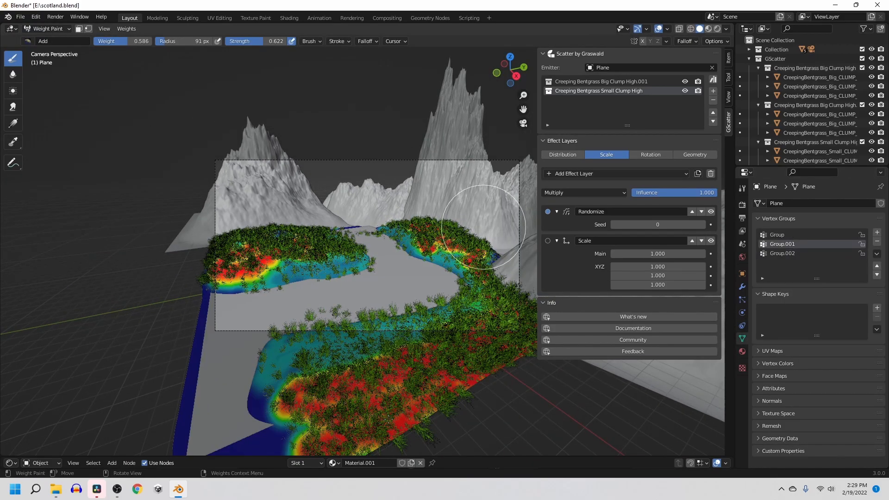
{"action": "left_click", "coordinate": [29, 43]}
{"action": "left_click", "coordinate": [264, 71]}
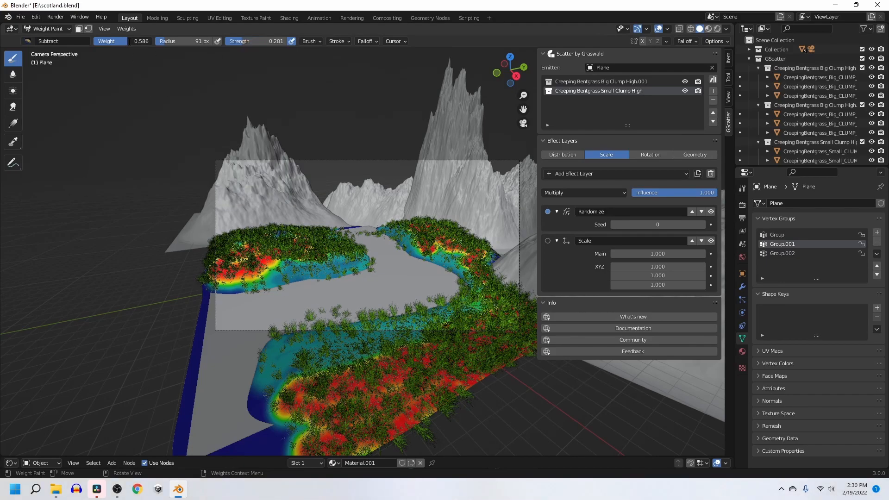
{"action": "mouse_move", "coordinate": [366, 407]}
{"action": "left_mouse_down"}
{"action": "mouse_move", "coordinate": [377, 391]}
{"action": "mouse_move", "coordinate": [381, 397]}
{"action": "mouse_move", "coordinate": [343, 383]}
{"action": "mouse_move", "coordinate": [512, 357]}
{"action": "mouse_move", "coordinate": [362, 383]}
{"action": "left_mouse_up"}
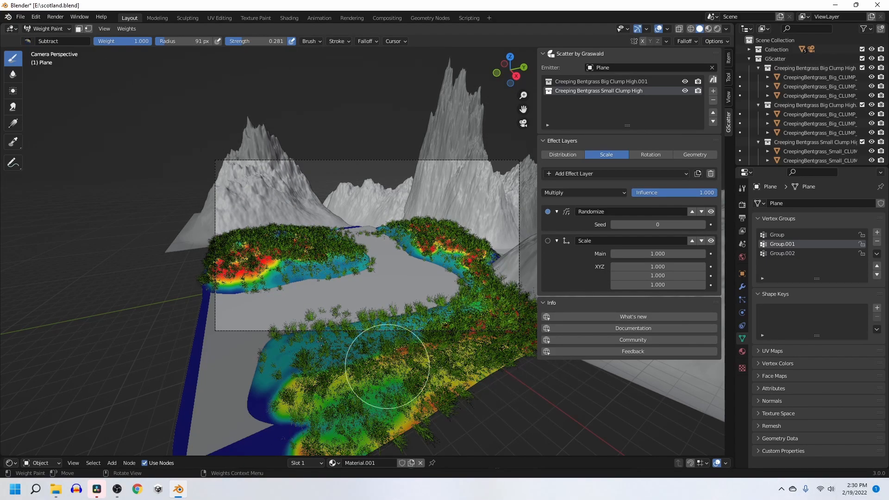
{"action": "key", "text": "ctrl+z"}
{"action": "left_click", "coordinate": [771, 235]}
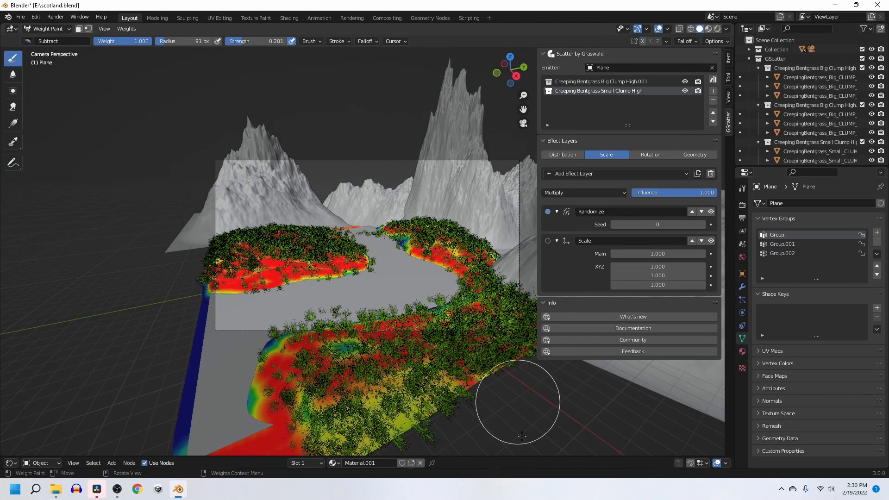
{"action": "key", "text": "ctrl+z"}
- Set the main scale of the big bentgrass scatter to 3.200
{"action": "middle_click_drag", "start_coordinate": [376, 386], "coordinate": [379, 392]}
{"action": "left_click", "coordinate": [627, 83]}
{"action": "left_click", "coordinate": [409, 269]}
{"action": "left_click", "coordinate": [562, 155]}
{"action": "left_click", "coordinate": [606, 155]}
{"action": "left_click_drag", "start_coordinate": [652, 255], "coordinate": [692, 255]}
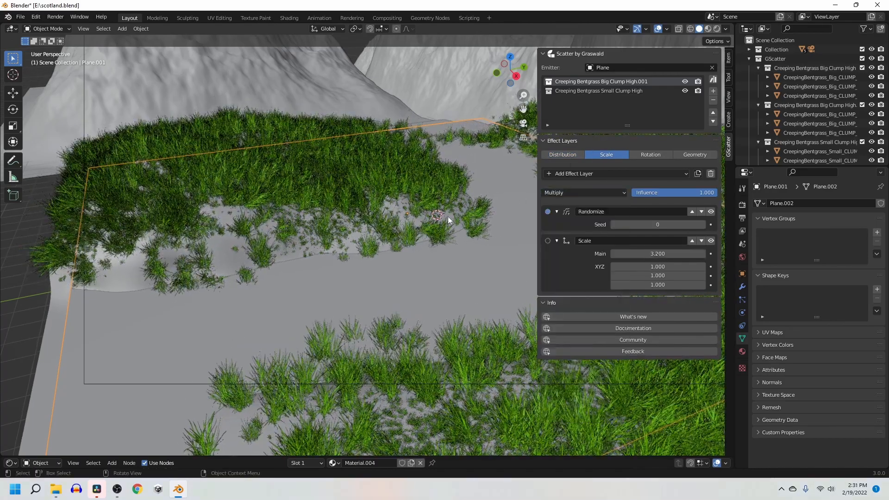
- Set the big bentgrass's Rotation X to 2.1° and its rotation randomization to X 0.200, Y 0.100, Z 1.000
{"action": "scroll", "coordinate": [450, 219], "scroll_direction": "down", "scroll_amount": 6}
{"action": "key", "text": "KP_0"}
{"action": "left_click", "coordinate": [650, 155]}
{"action": "left_click_drag", "start_coordinate": [639, 238], "coordinate": [661, 238]}
{"action": "left_click_drag", "start_coordinate": [636, 288], "coordinate": [694, 288]}
{"action": "type", "text": "0.1"}
{"action": "key", "text": "Return"}
{"action": "left_click", "coordinate": [402, 331]}
- Hide both bentgrass scatters and the sidebar to inspect the bare terrain around the lake
{"action": "left_click", "coordinate": [684, 90]}
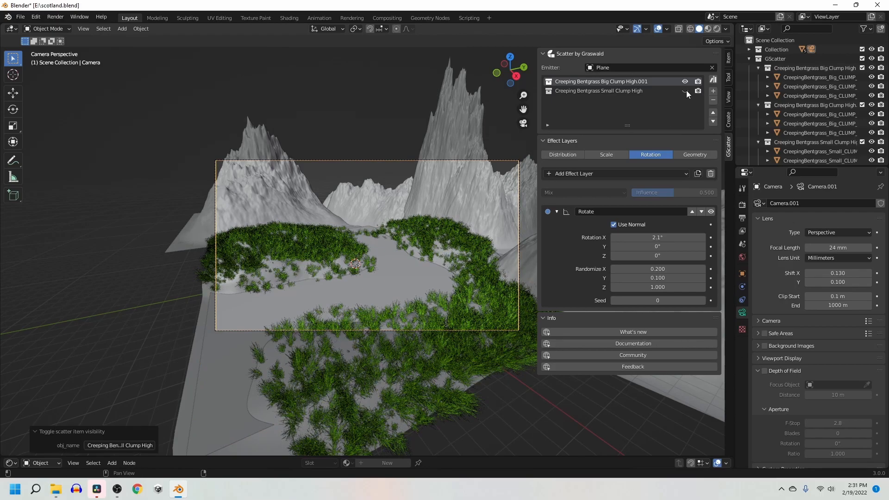
{"action": "left_click", "coordinate": [685, 82]}
{"action": "scroll", "coordinate": [470, 240], "scroll_direction": "up", "scroll_amount": 4}
{"action": "middle_click_drag", "start_coordinate": [470, 240], "coordinate": [470, 232]}
{"action": "key", "text": "n"}
{"action": "middle_click_drag", "start_coordinate": [456, 167], "coordinate": [488, 201], "text": "shift"}
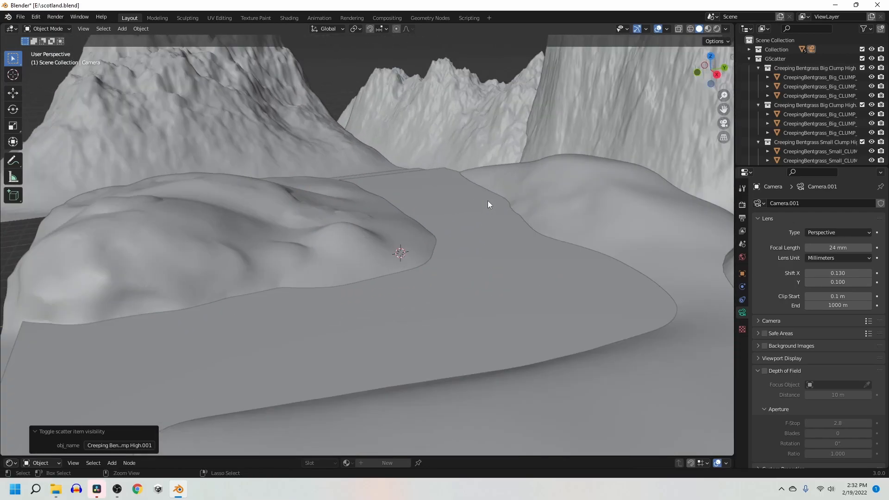
- From the camera view, rotate the camera around the Z axis to re-aim the shot
{"action": "key", "text": "KP_0"}
{"action": "scroll", "coordinate": [465, 241], "scroll_direction": "down", "scroll_amount": 5}
{"action": "left_click", "coordinate": [459, 318]}
{"action": "key", "text": "r"}
{"action": "key", "text": "z"}
{"action": "left_click", "coordinate": [470, 309]}
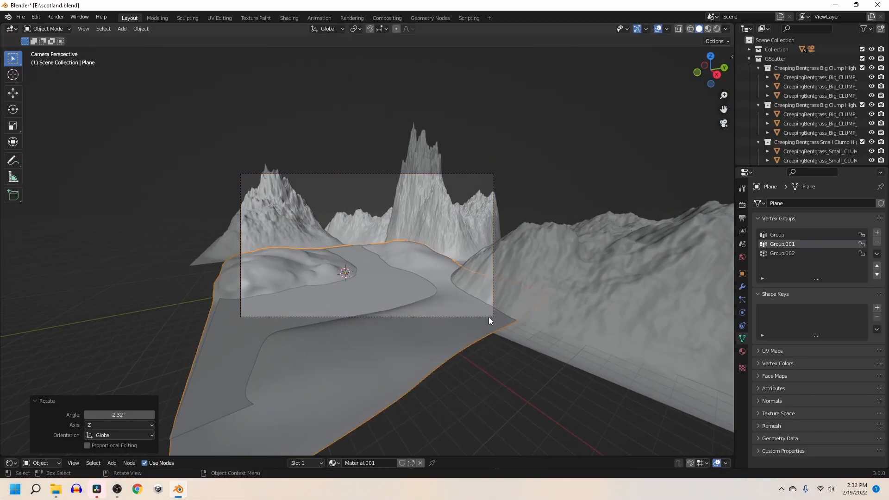
{"action": "left_click", "coordinate": [489, 317]}
{"action": "key", "text": "r"}
{"action": "key", "text": "z"}
{"action": "left_click", "coordinate": [657, 402]}
- Move the camera and rotate it 4.49° about the X axis to reframe the lake and mountains
{"action": "key", "text": "g"}
{"action": "left_click", "coordinate": [579, 398]}
{"action": "key", "text": "g"}
{"action": "left_click", "coordinate": [540, 347]}
{"action": "key", "text": "r"}
{"action": "key", "text": "x"}
{"action": "left_click", "coordinate": [524, 319]}
{"action": "key", "text": "g"}
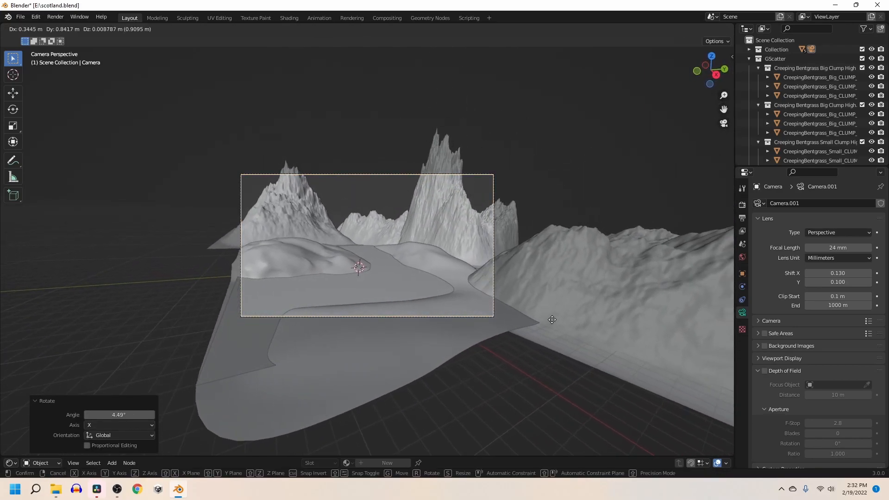
{"action": "left_click", "coordinate": [534, 338]}
{"action": "scroll", "coordinate": [534, 338], "scroll_direction": "up", "scroll_amount": 6}
{"action": "scroll", "coordinate": [533, 337], "scroll_direction": "down", "scroll_amount": 2}
- Show both bentgrass scatters in the reframed camera view and save scotland.blend
{"action": "left_click", "coordinate": [731, 56]}
{"action": "left_click", "coordinate": [685, 82]}
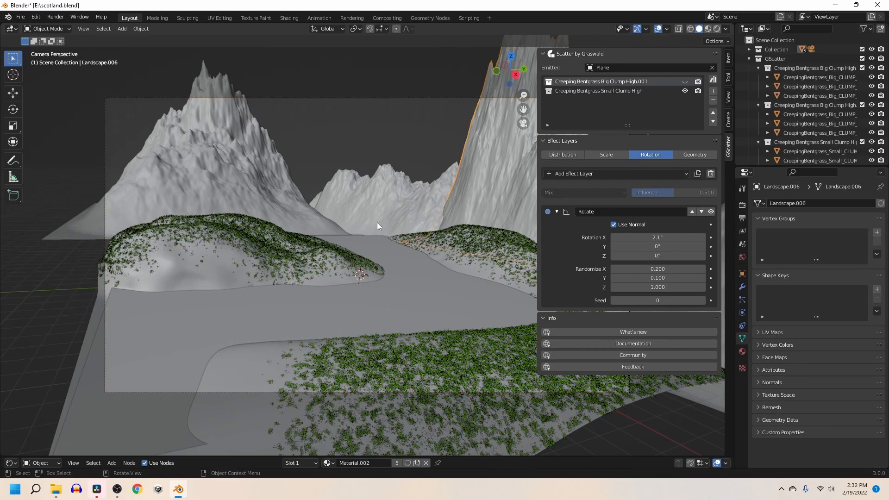
{"action": "scroll", "coordinate": [400, 194], "scroll_direction": "down", "scroll_amount": 2}
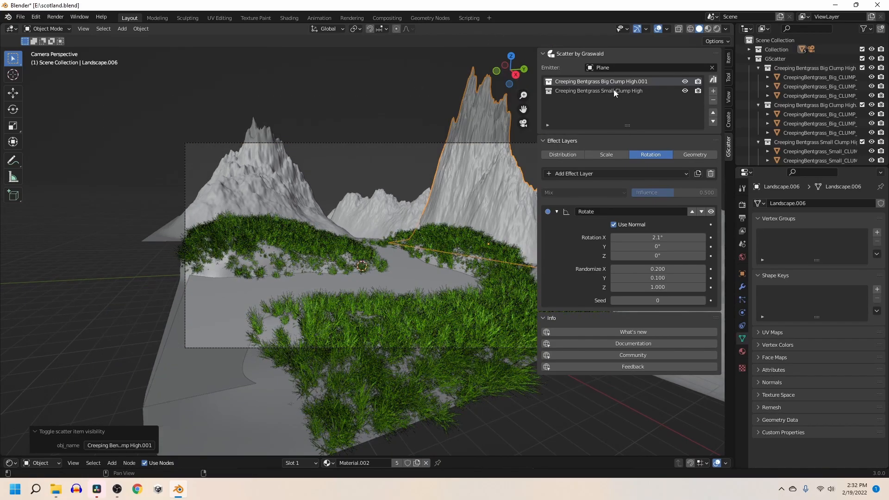
{"action": "left_click", "coordinate": [633, 85]}
- Scatter Creeping Bentgrass Flower on the plane with Clump growth, High level of detail and High material quality
{"action": "left_click", "coordinate": [713, 80]}
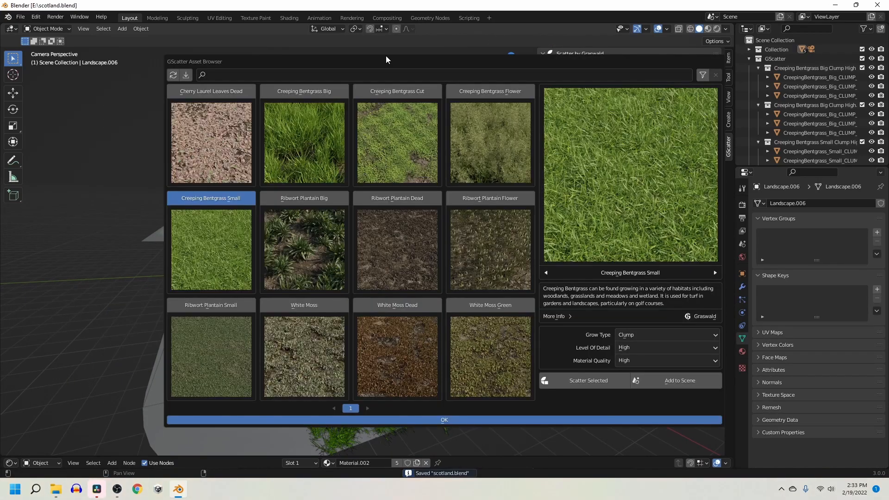
{"action": "left_click", "coordinate": [491, 92]}
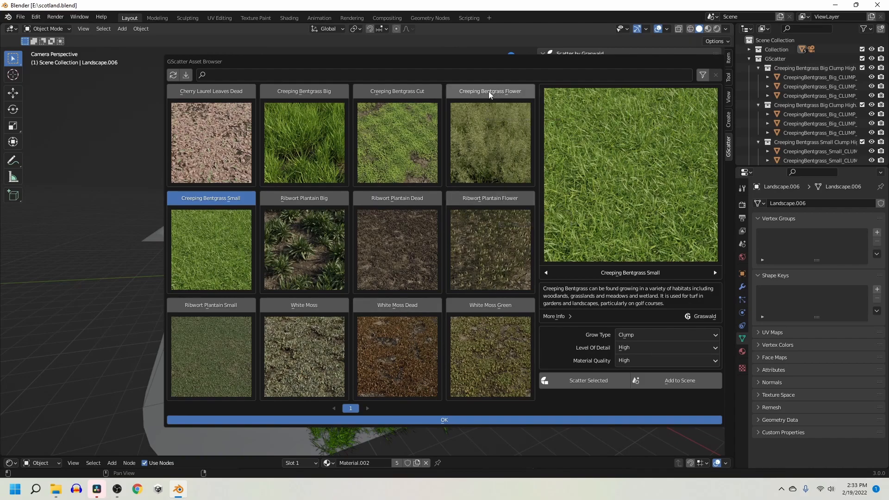
{"action": "left_click", "coordinate": [442, 420]}
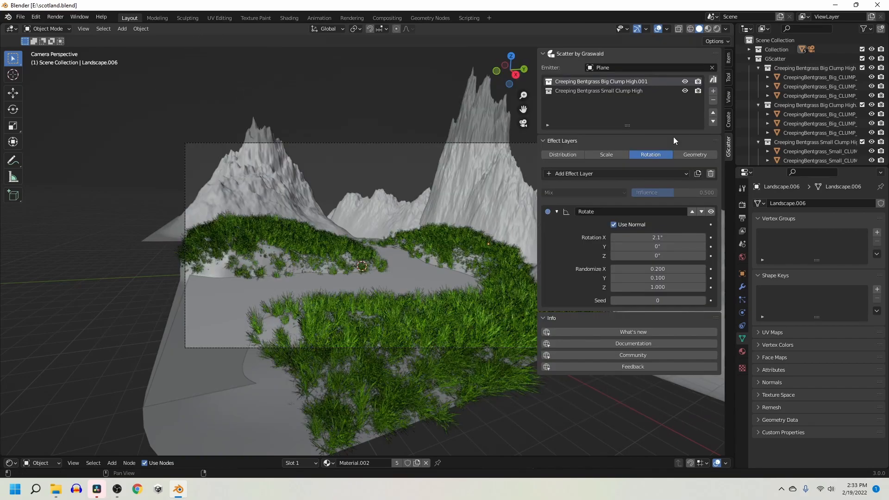
{"action": "scroll", "coordinate": [373, 224], "scroll_direction": "down", "scroll_amount": 2}
{"action": "scroll", "coordinate": [374, 224], "scroll_direction": "up", "scroll_amount": 2}
{"action": "left_click", "coordinate": [713, 80]}
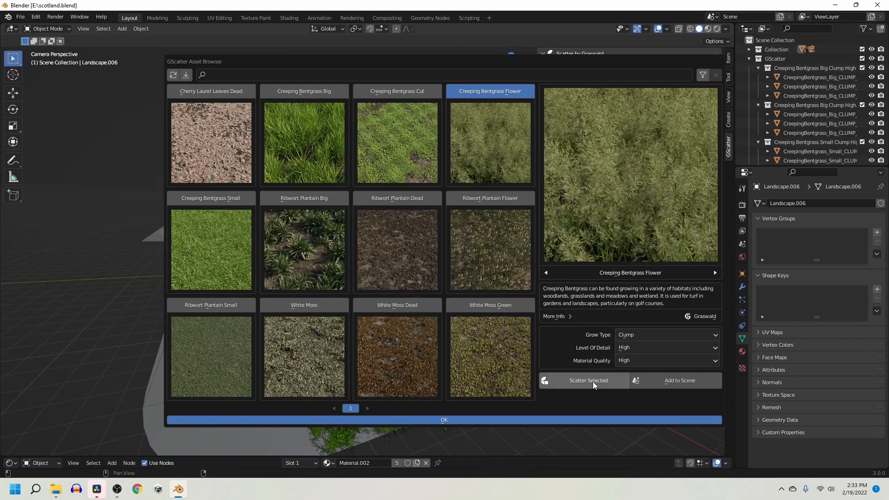
{"action": "left_click", "coordinate": [446, 420]}
{"action": "scroll", "coordinate": [299, 346], "scroll_direction": "up", "scroll_amount": 1}
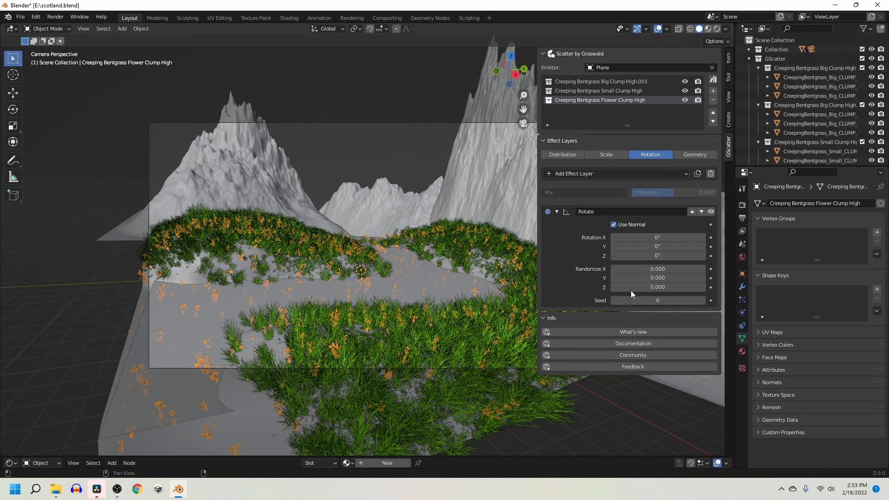
- Hide the big and small bentgrass scatters to isolate the flowering bentgrass
{"action": "left_click", "coordinate": [562, 154]}
{"action": "left_click", "coordinate": [599, 174]}
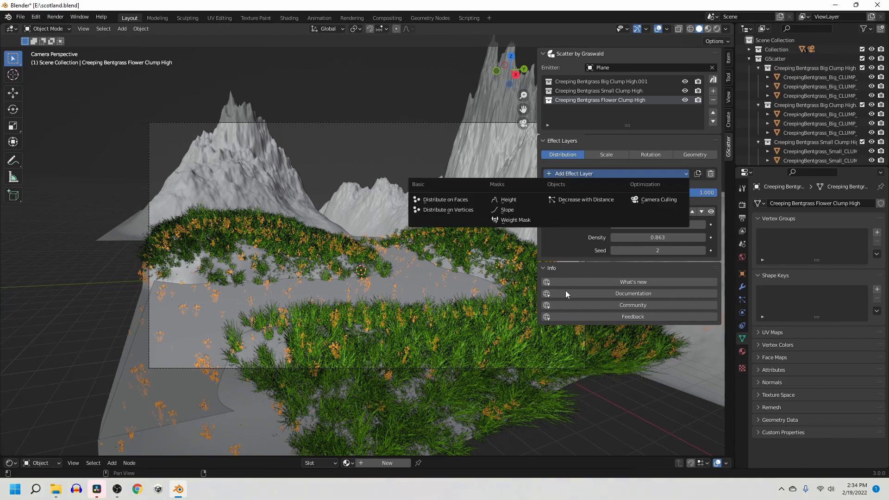
{"action": "left_click", "coordinate": [685, 90]}
{"action": "left_click", "coordinate": [685, 81]}
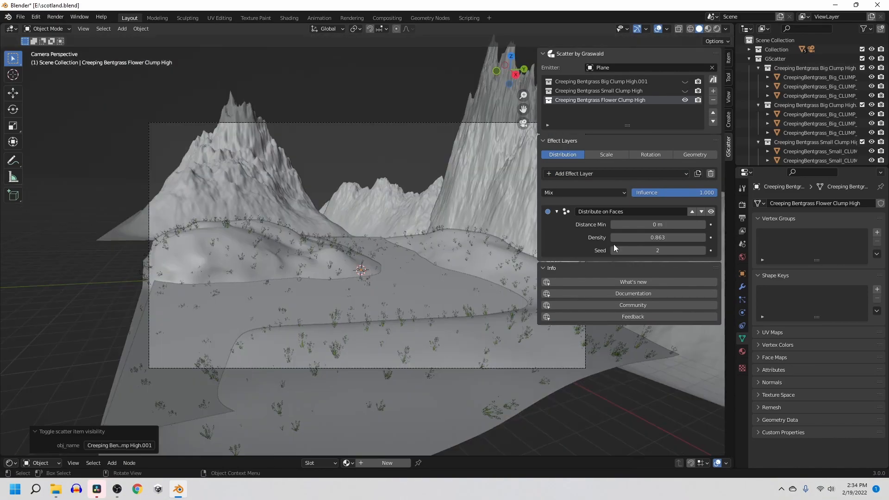
- Add a Weight Mask layer to the flowering bentgrass distribution and assign Group.001 as its weight map
{"action": "left_click", "coordinate": [582, 174]}
{"action": "left_click", "coordinate": [621, 227]}
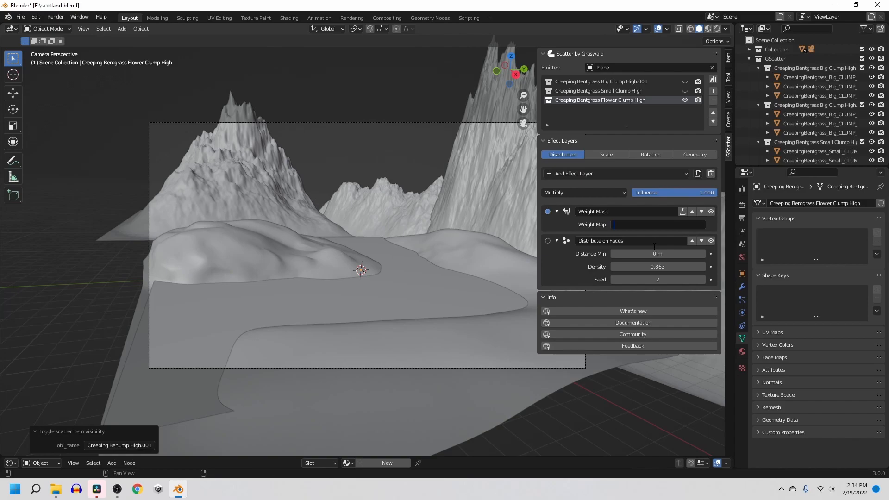
{"action": "type", "text": "Group.001"}
{"action": "key", "text": "Return"}
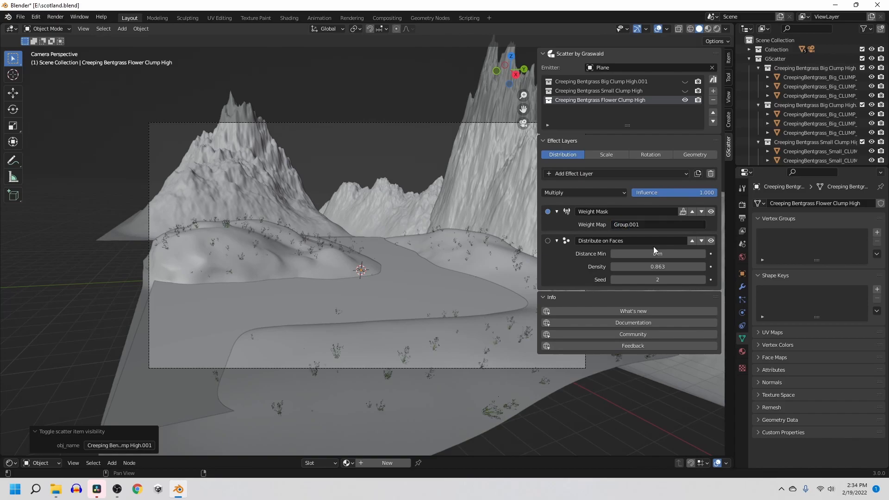
- Adjust the scale and rotation effect settings of the flowering bentgrass scatter
{"action": "left_click", "coordinate": [606, 155]}
{"action": "left_click_drag", "start_coordinate": [650, 282], "coordinate": [668, 282]}
{"action": "mouse_move", "coordinate": [649, 275]}
{"action": "left_mouse_down"}
{"action": "mouse_move", "coordinate": [666, 276]}
{"action": "mouse_move", "coordinate": [657, 269]}
{"action": "left_mouse_up"}
{"action": "left_click", "coordinate": [650, 155]}
{"action": "left_click_drag", "start_coordinate": [657, 237], "coordinate": [674, 247]}
- Show the small and big bentgrass scatters together with the flowering bentgrass
{"action": "left_click", "coordinate": [685, 91]}
{"action": "left_click", "coordinate": [685, 82]}
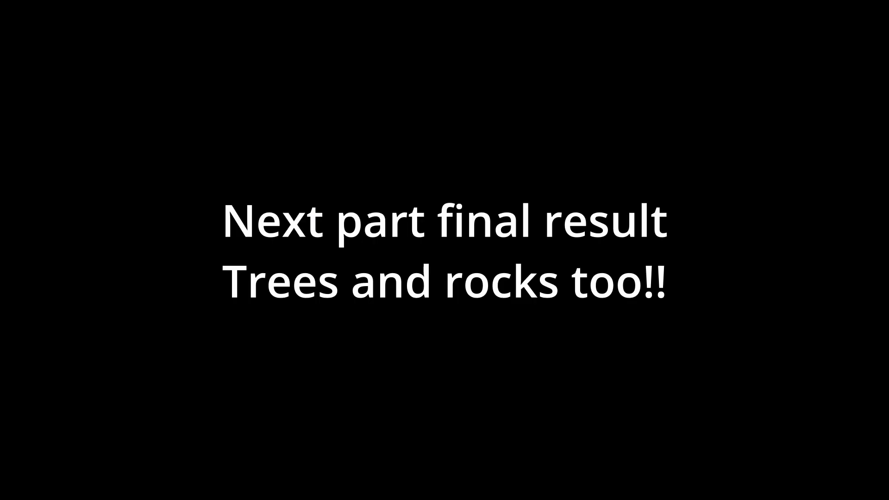